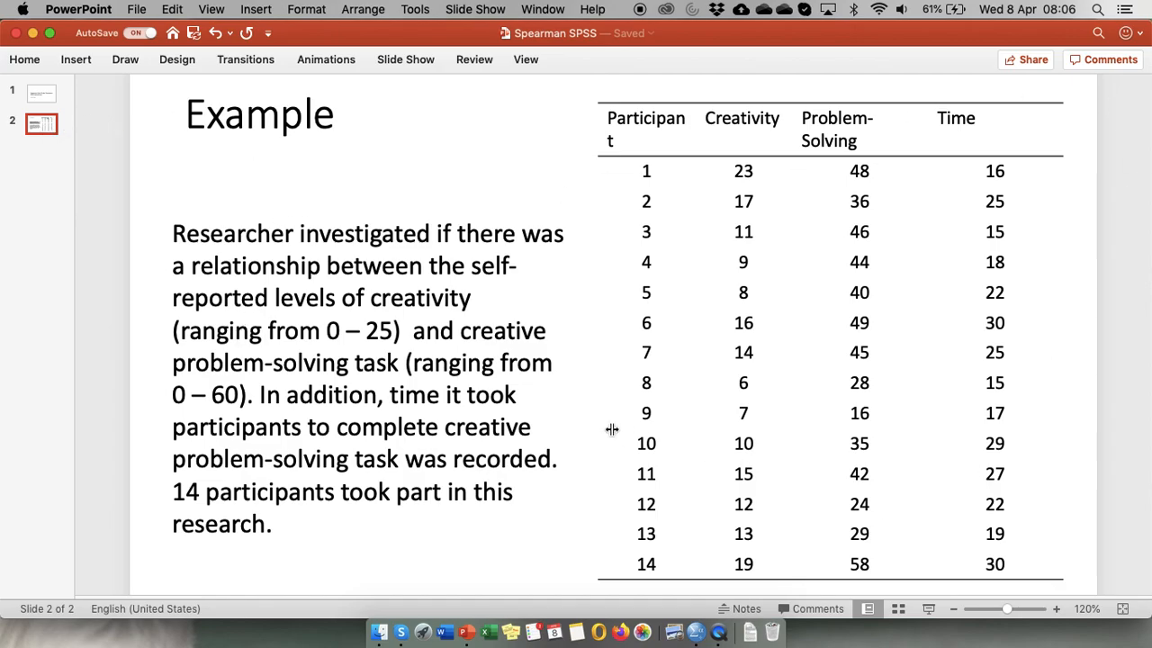
Switch to the SPSS Data Editor with Spearman Correlation.sav and inspect the first three participant rows.
key("ctrl+Up")
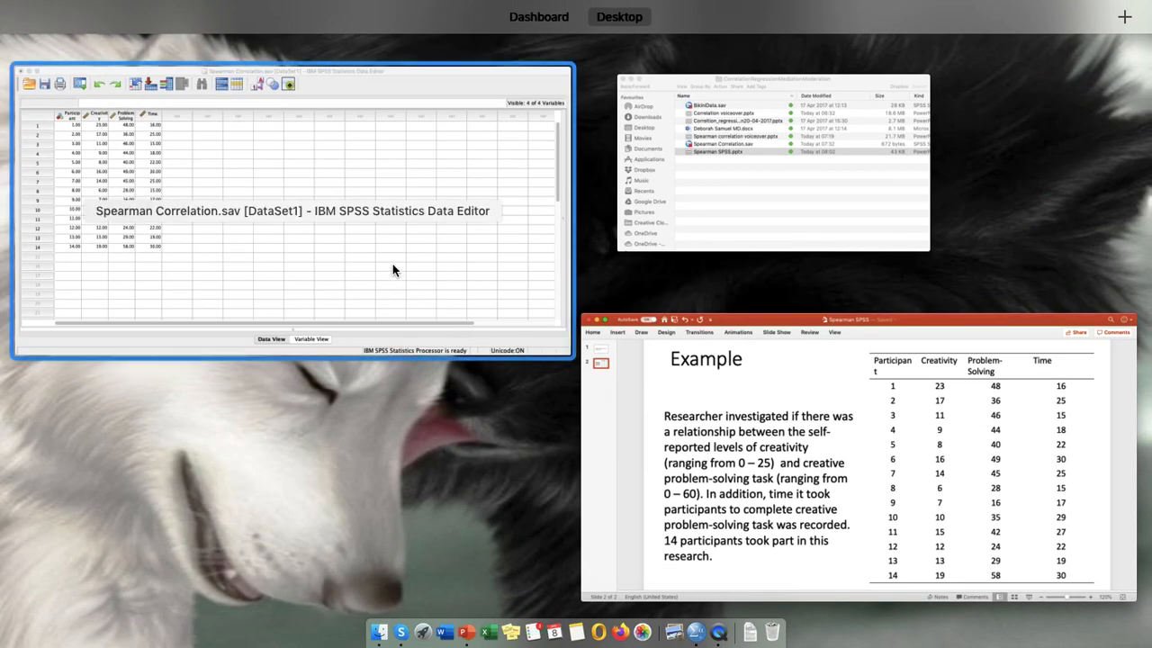
left_click(392, 264)
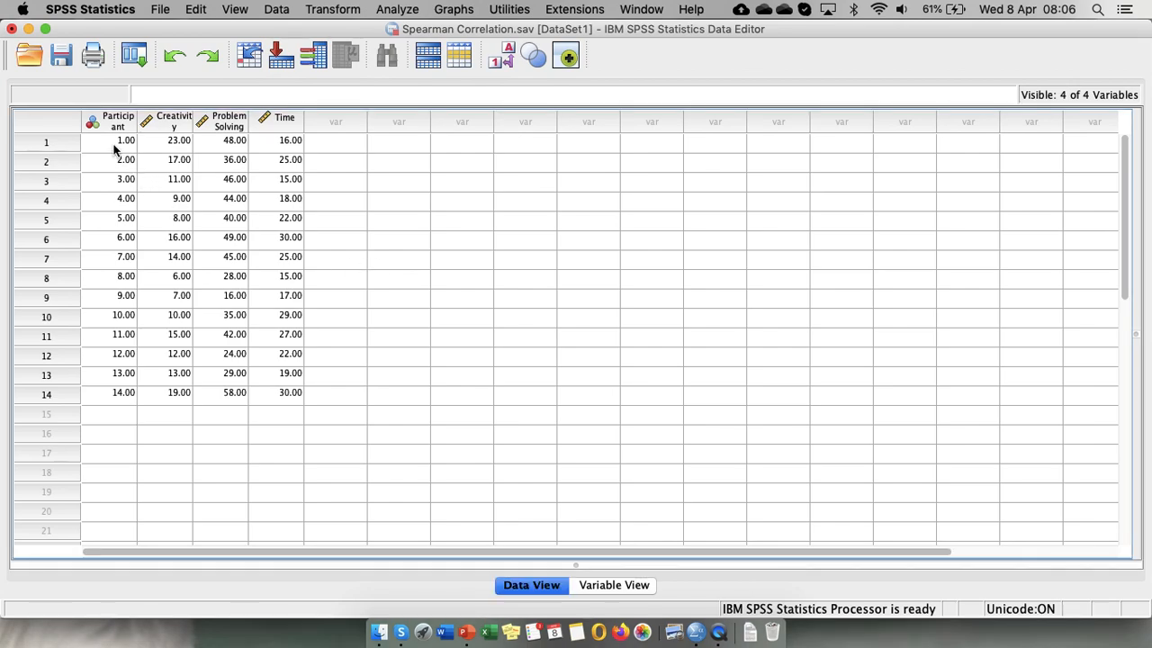
left_click(54, 141)
left_click(53, 164)
left_click(52, 179)
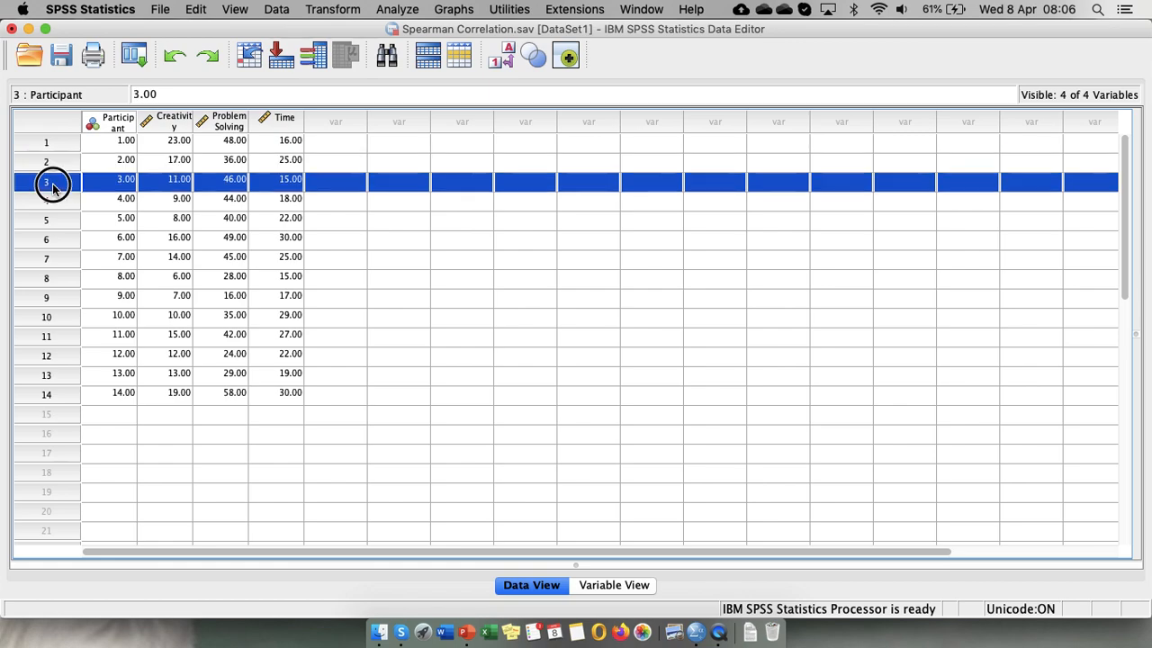
left_click(388, 226)
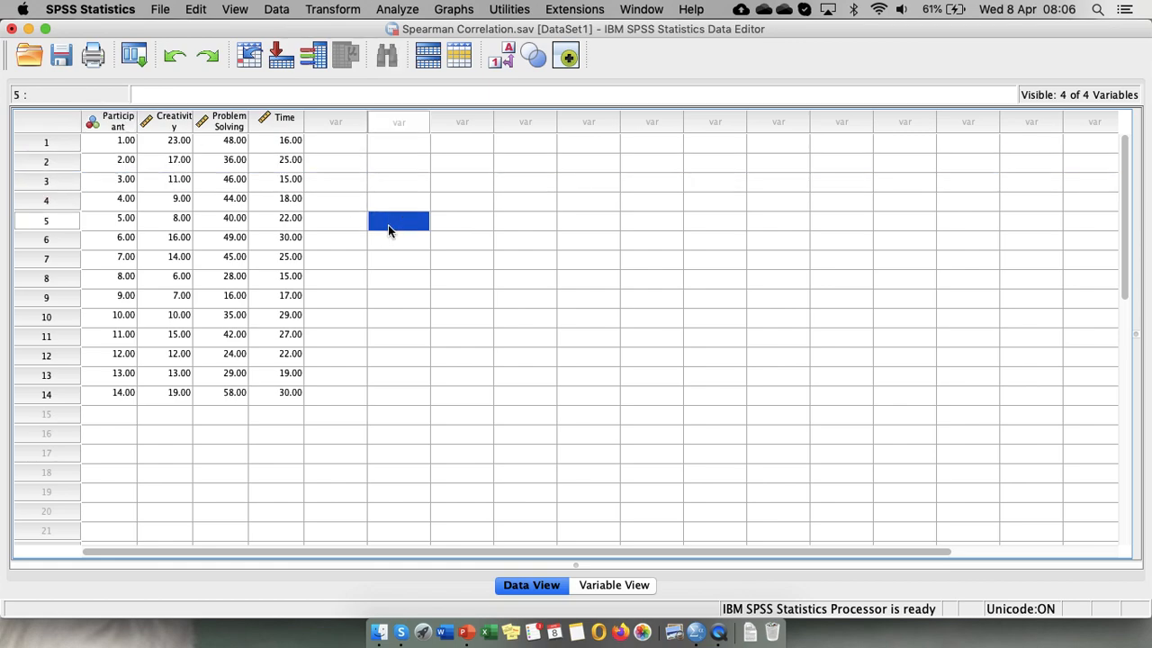
Examine the Creativity, ProblemSolving and Time columns of the dataset.
left_click(169, 124)
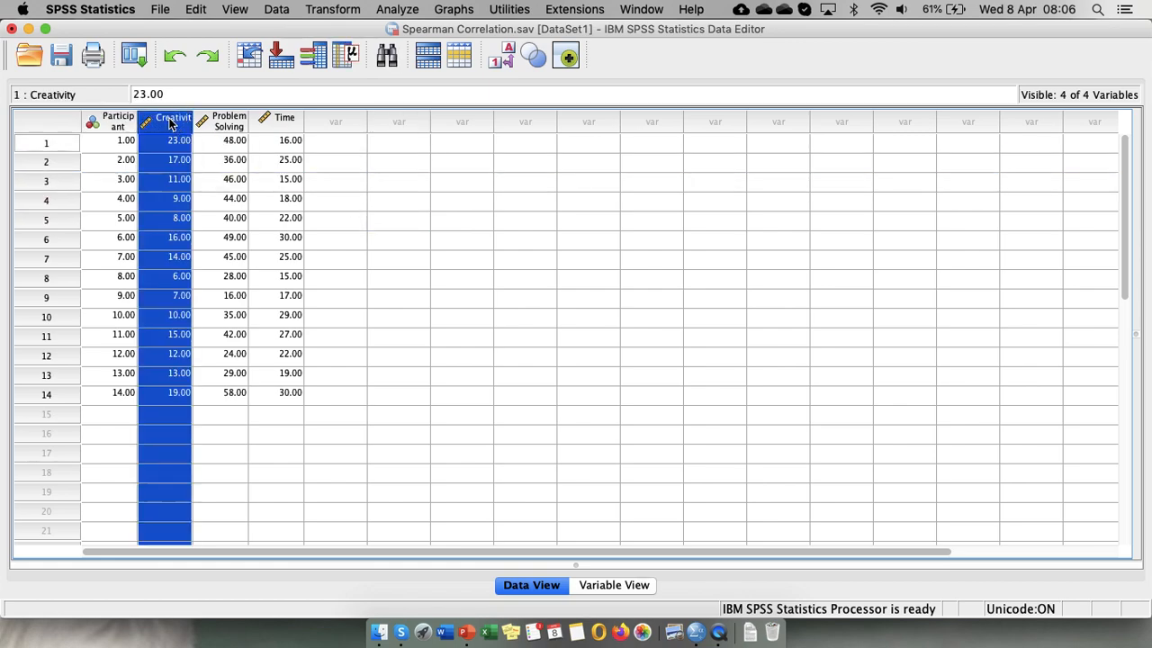
left_click(224, 123)
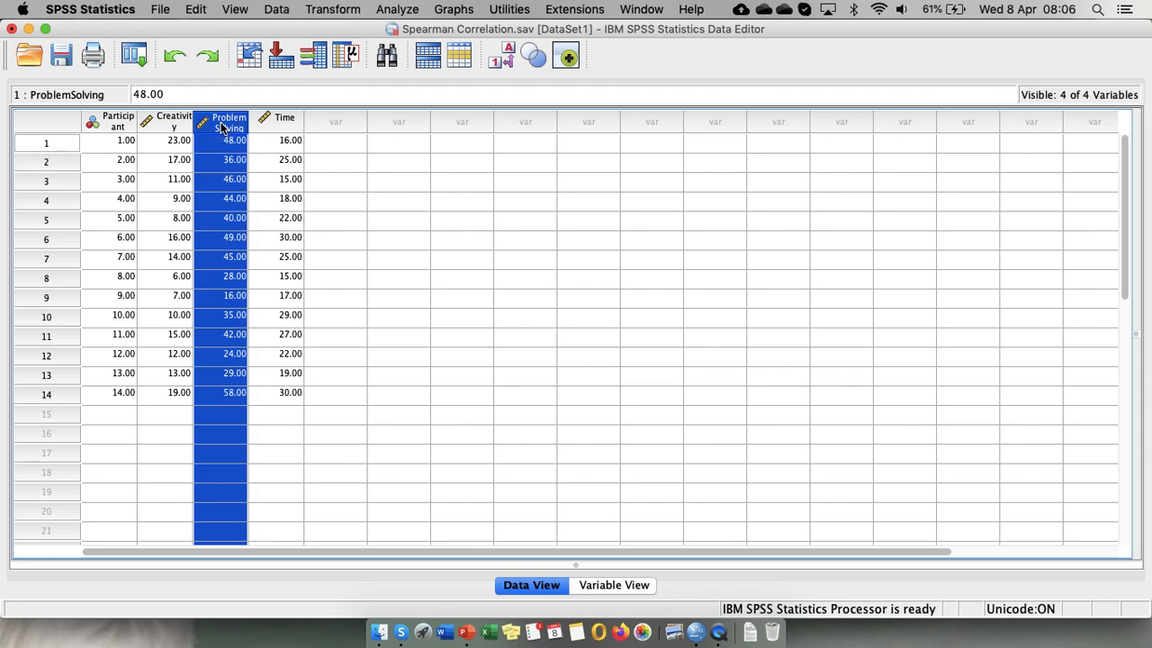
left_click(289, 125)
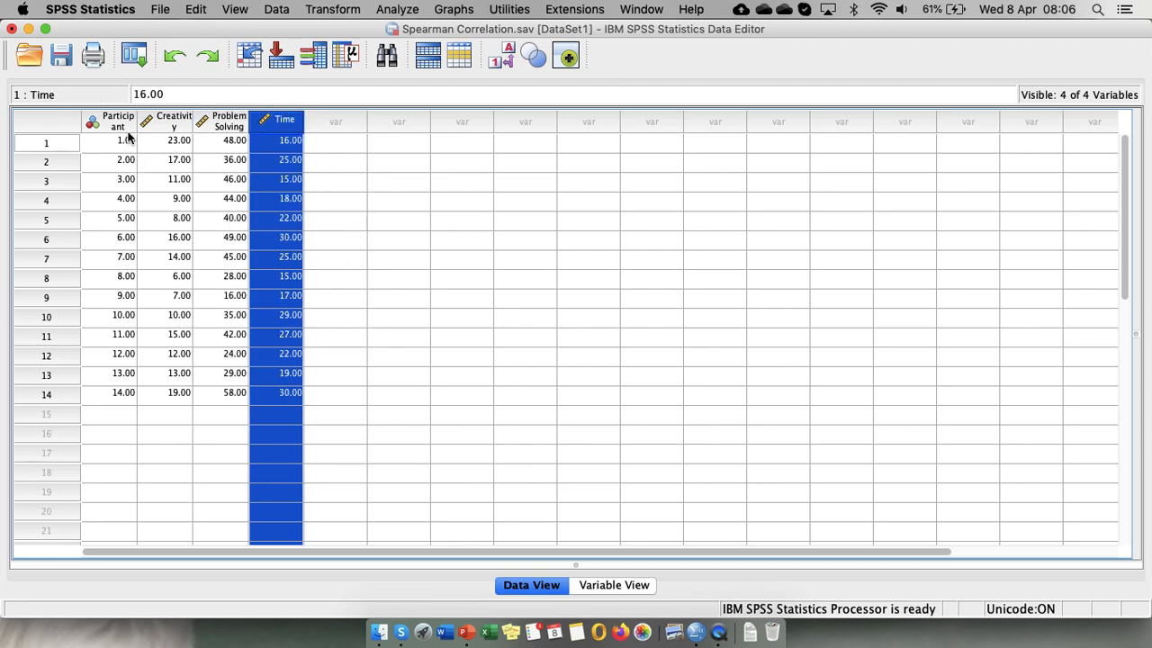
left_click(176, 124)
left_click(214, 123)
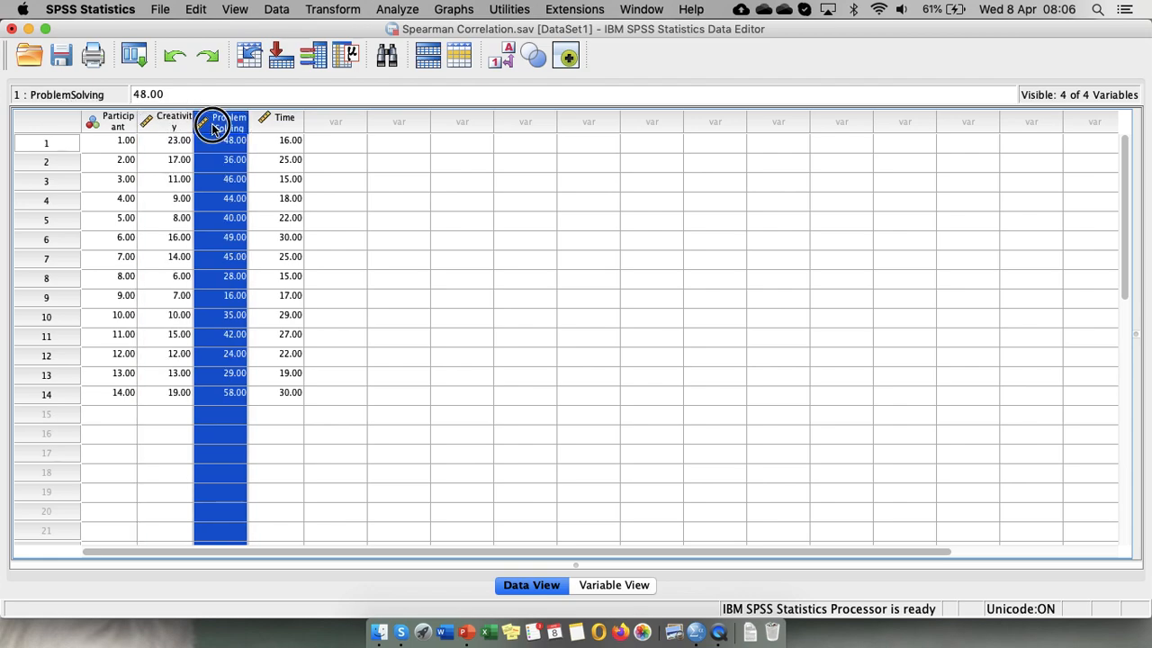
left_click(293, 131)
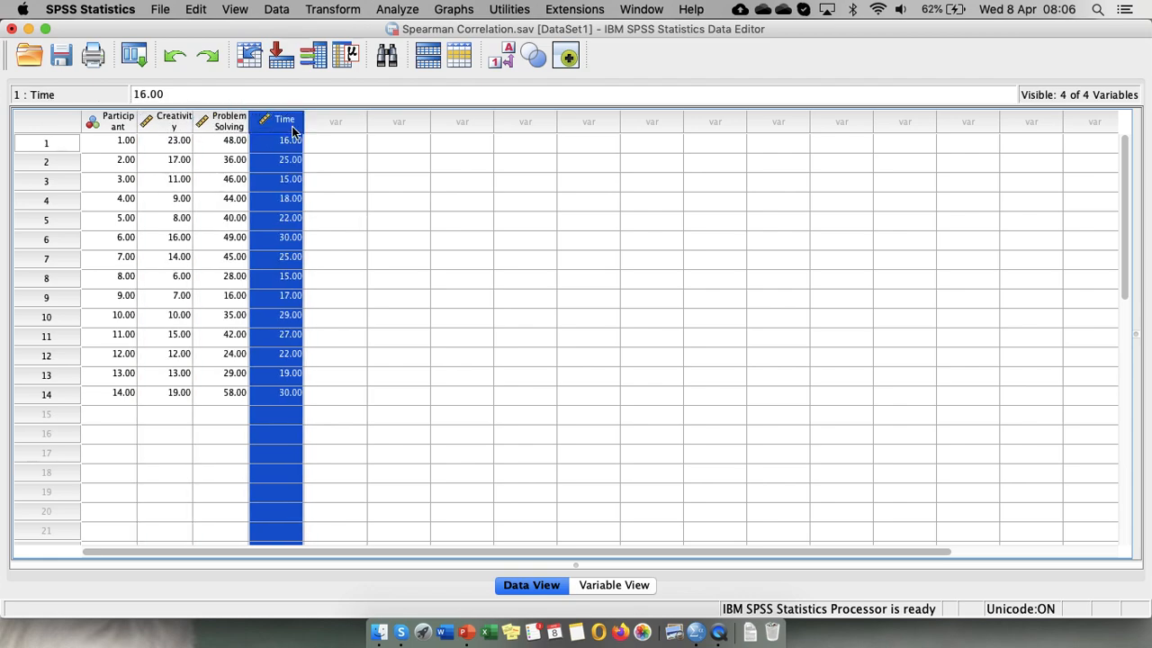
left_click(384, 175)
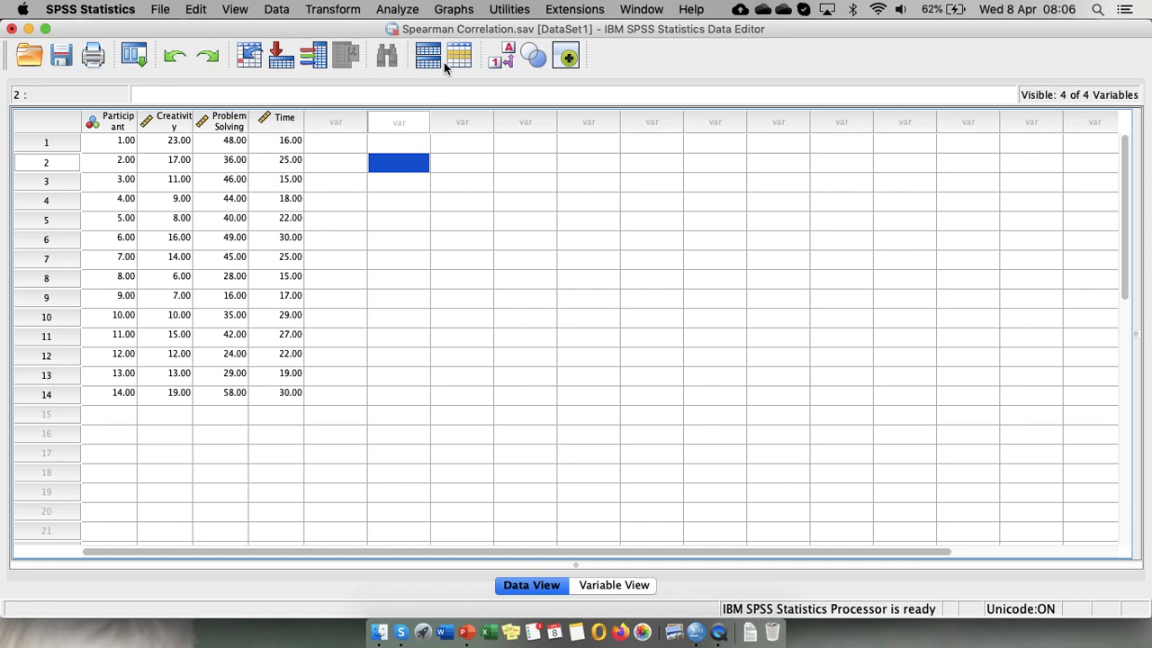
Start a Simple Scatter chart in the Chart Builder from the Scatter/Dot gallery.
left_click(457, 11)
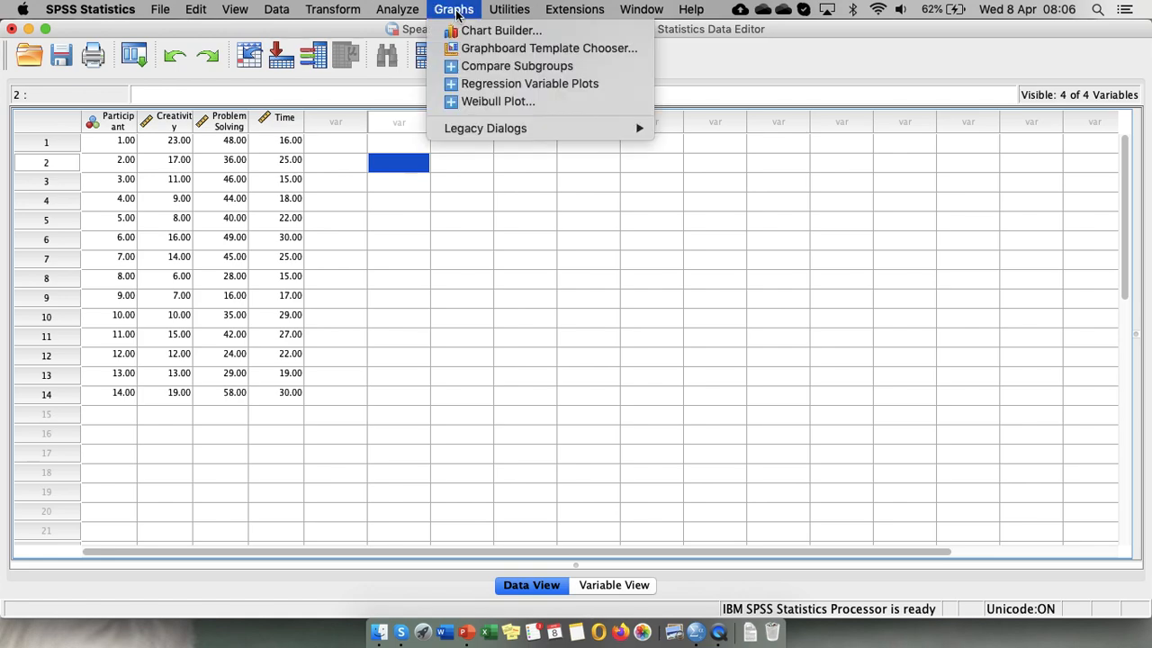
left_click(482, 32)
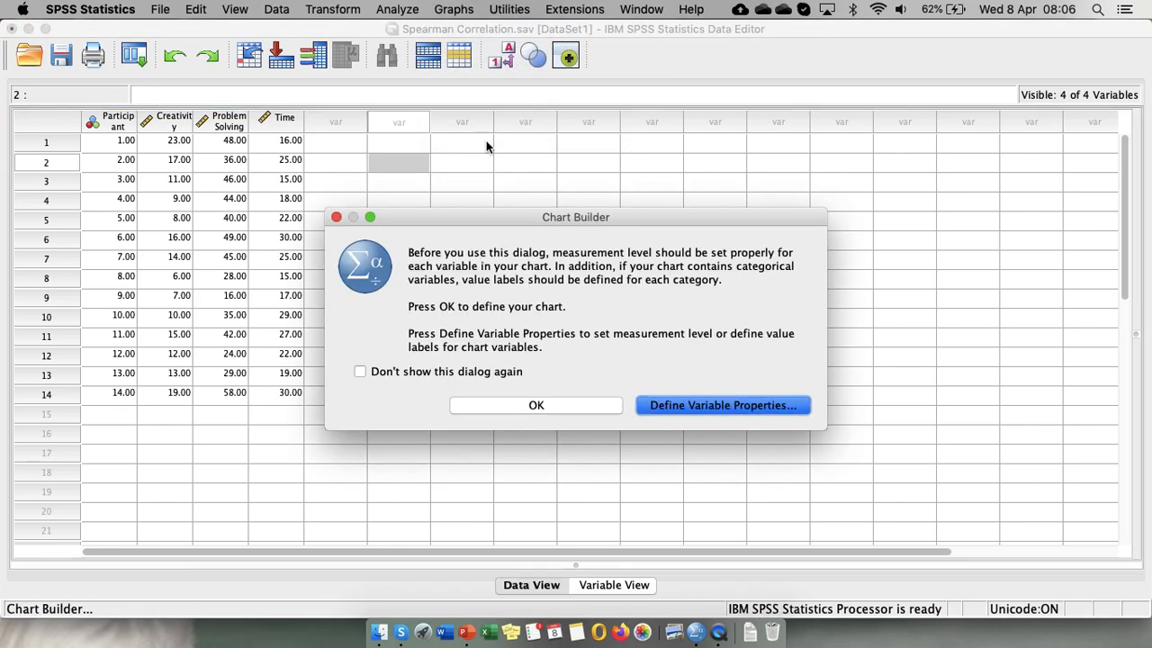
left_click(503, 410)
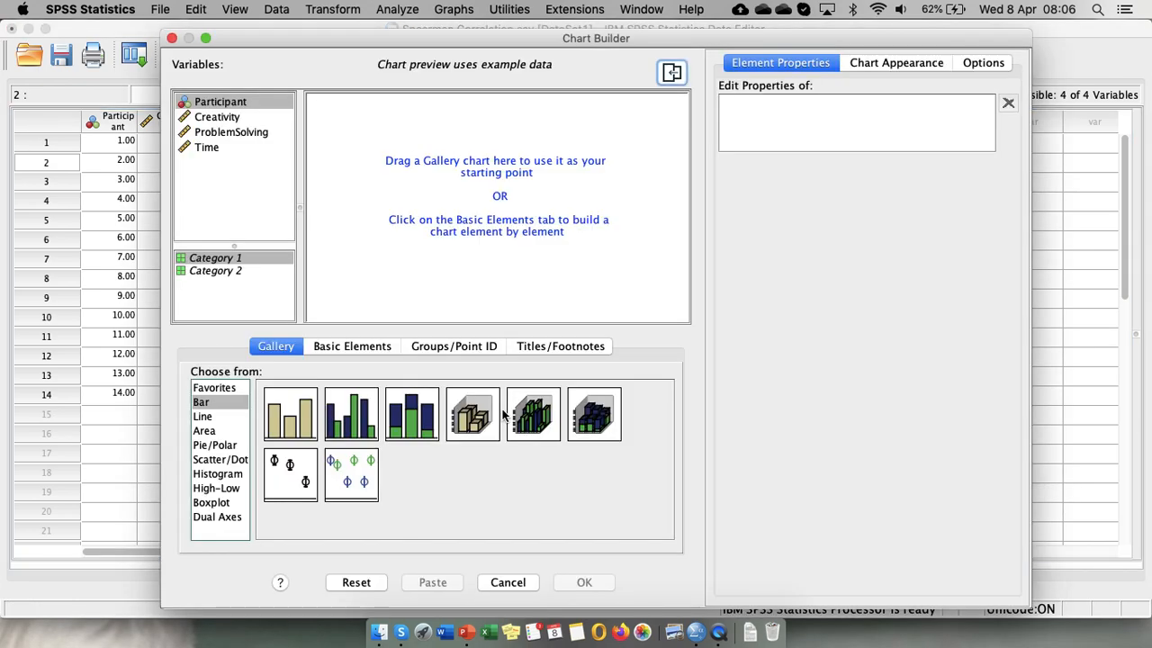
left_click(221, 461)
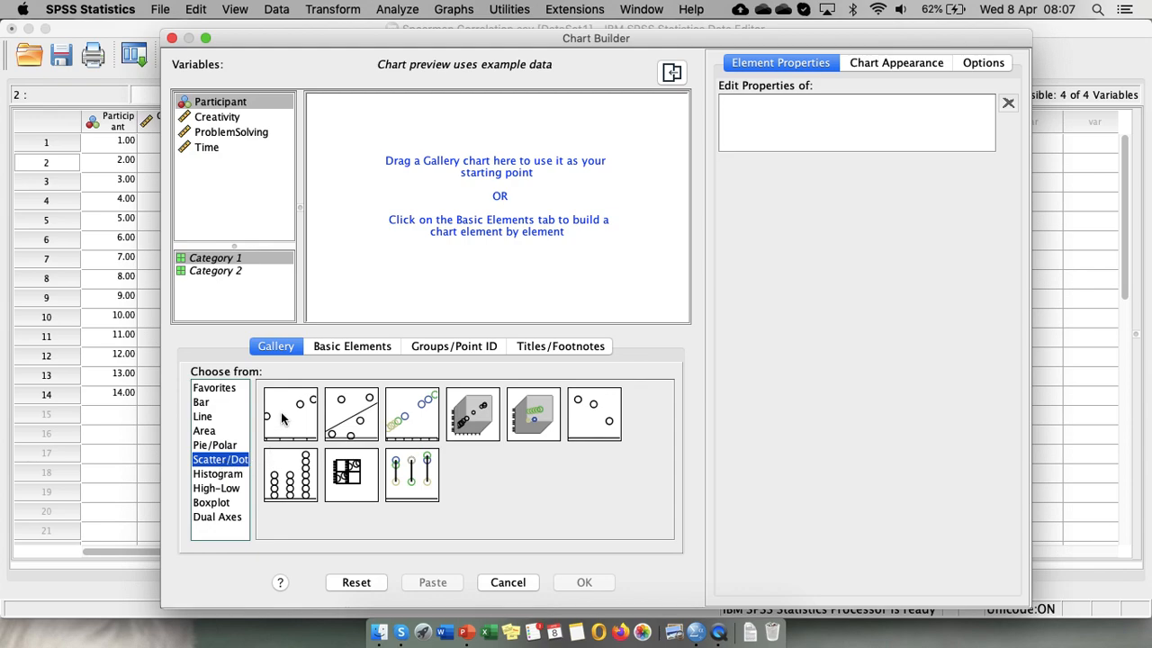
left_click_drag(282, 419, 469, 177)
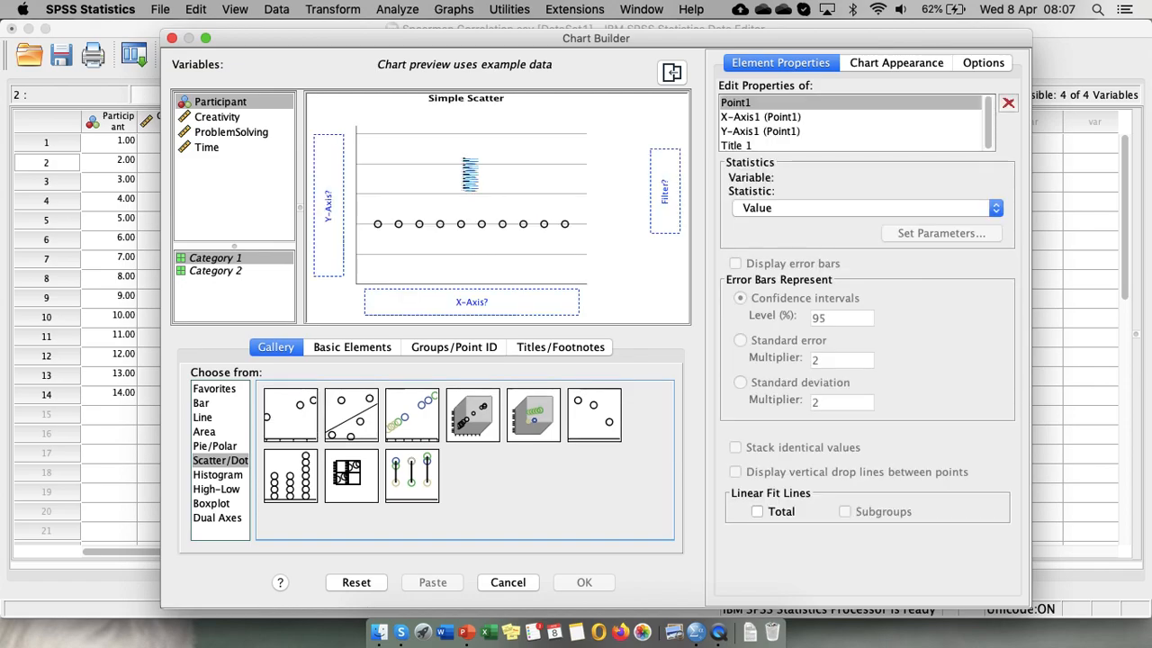
Assign Creativity to the X-axis and ProblemSolving to the Y-axis, and generate the scatterplot in the output.
left_click_drag(233, 124, 457, 294)
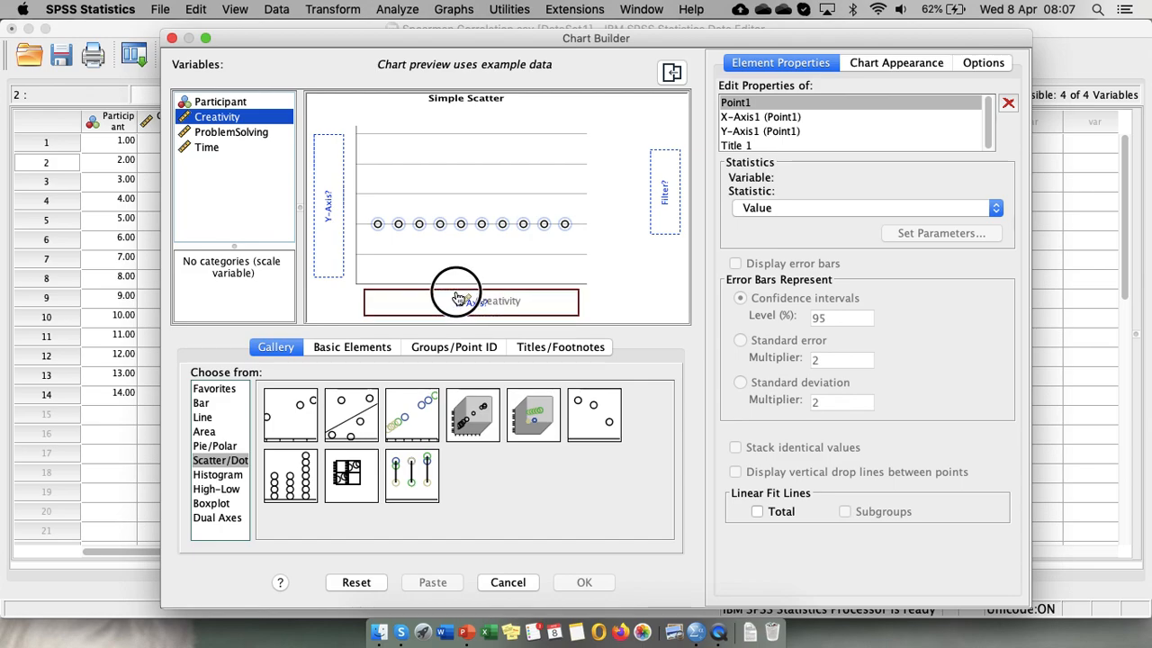
left_click_drag(248, 133, 328, 196)
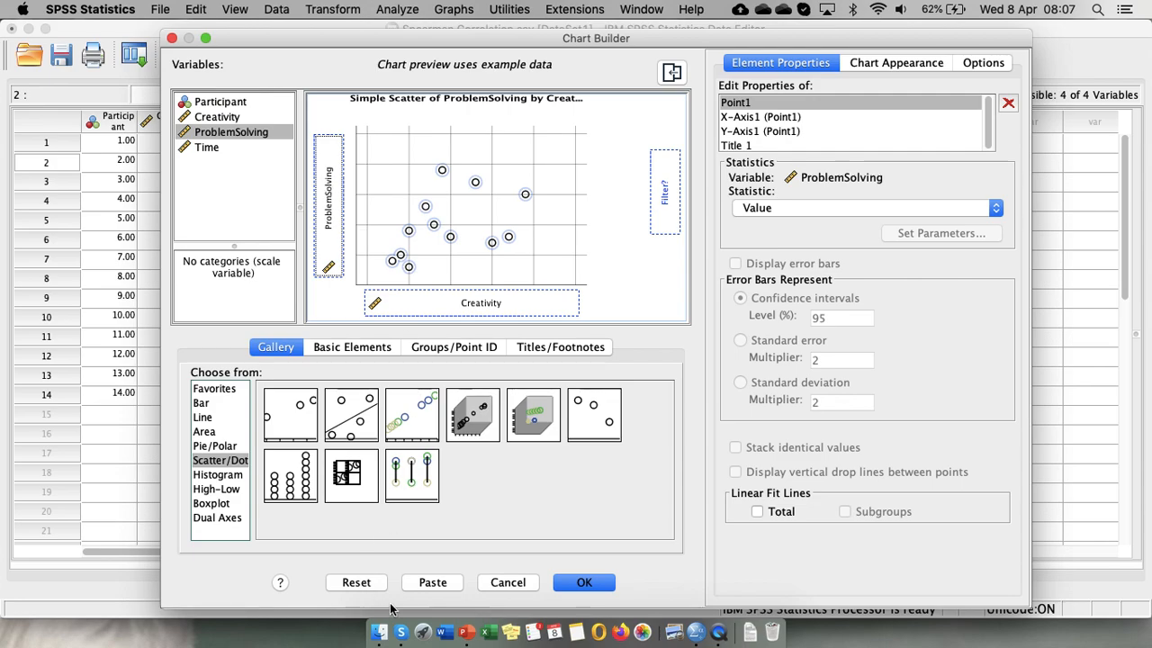
left_click(586, 583)
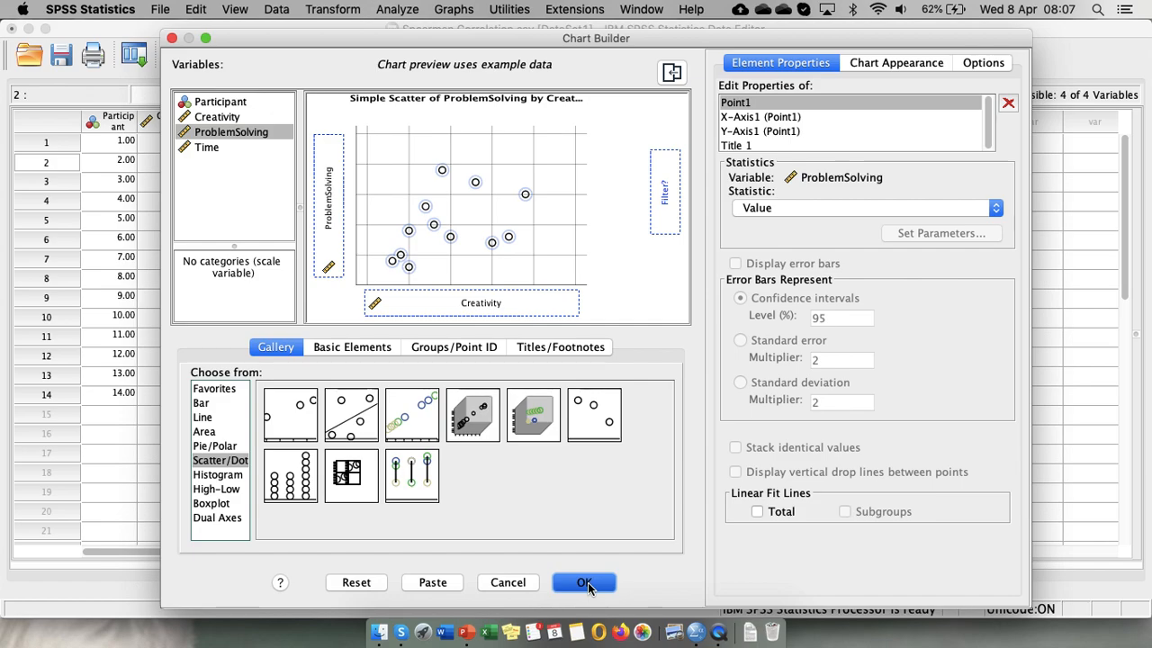
left_click(585, 582)
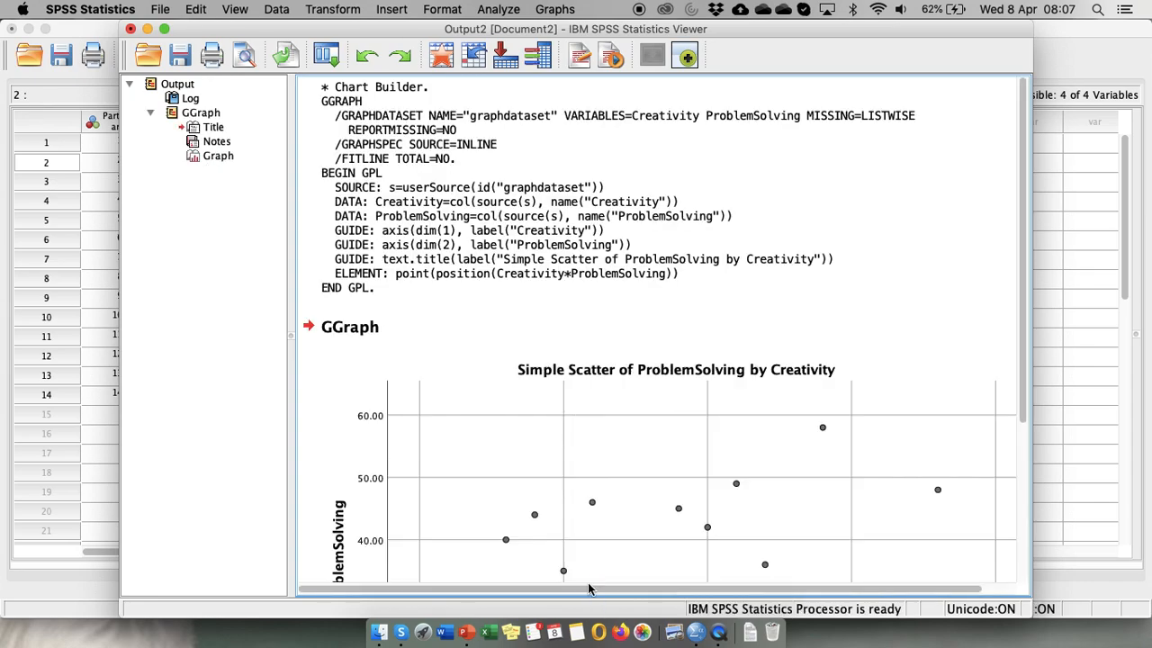
scroll(658, 436, "down", 5)
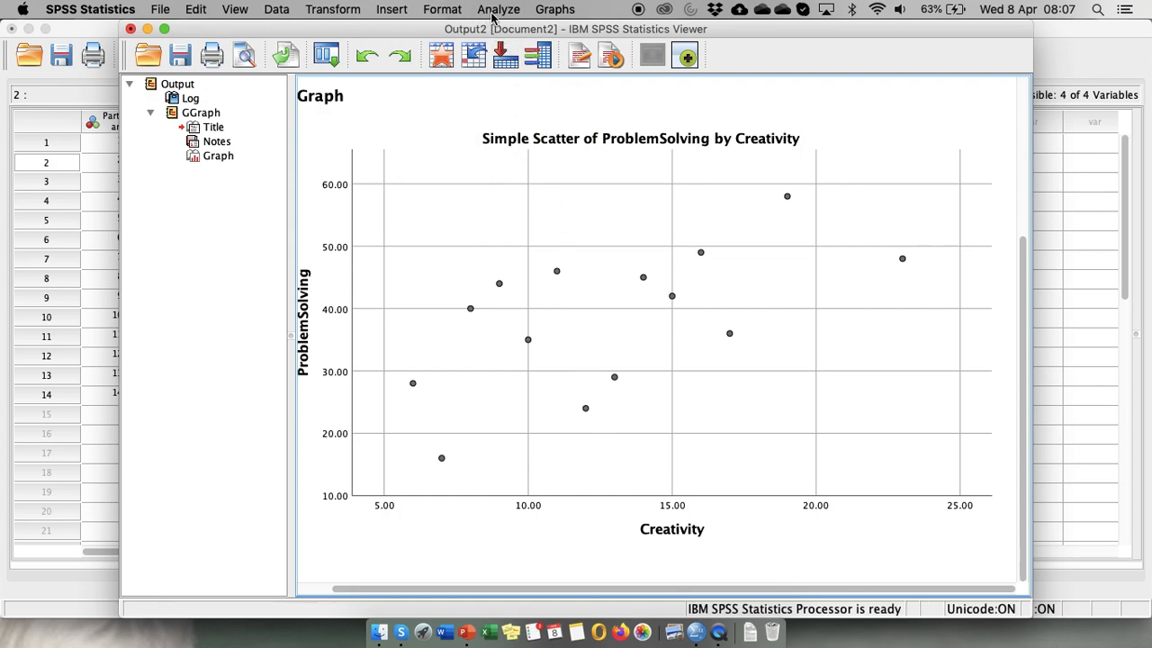
Create a second simple scatterplot with Time replacing Creativity on the X-axis and ProblemSolving on the Y-axis.
left_click(555, 11)
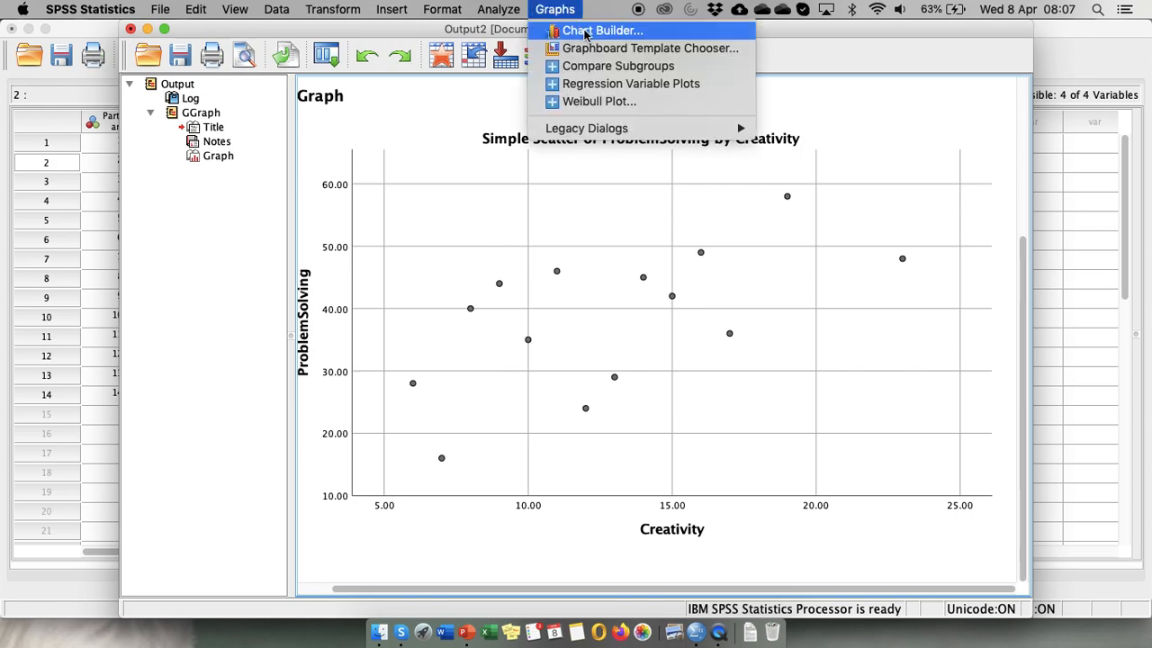
left_click(583, 33)
left_click(544, 402)
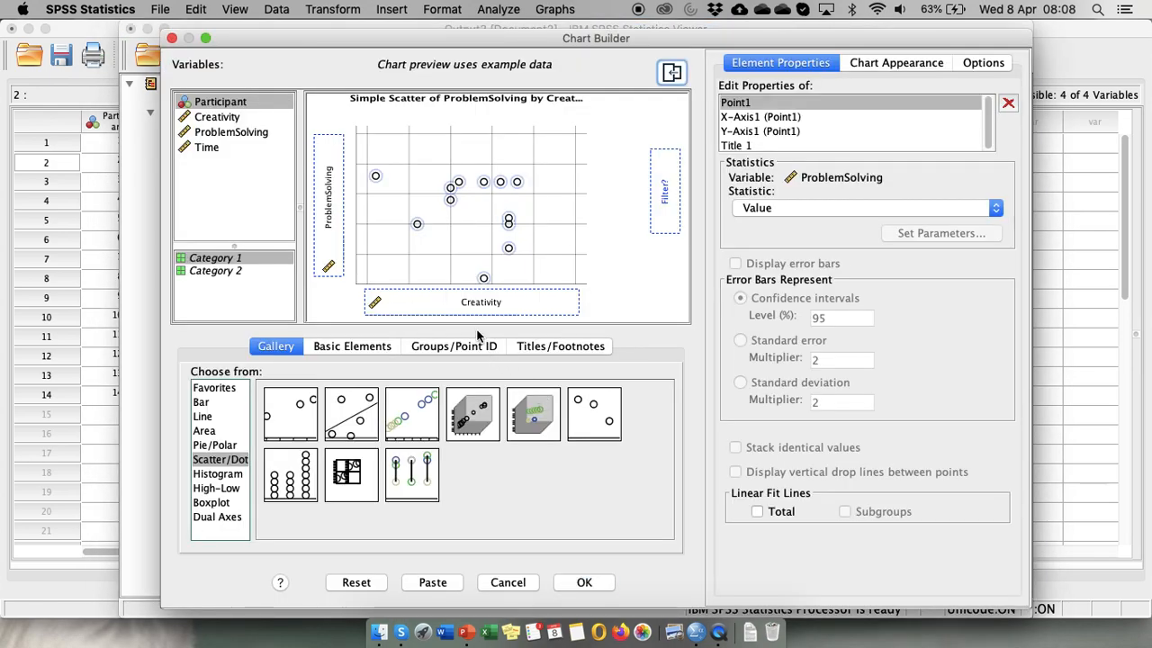
mouse_move(464, 313)
left_mouse_down()
mouse_move(258, 193)
mouse_move(260, 176)
mouse_move(450, 283)
mouse_move(448, 297)
left_mouse_up()
left_click(209, 149)
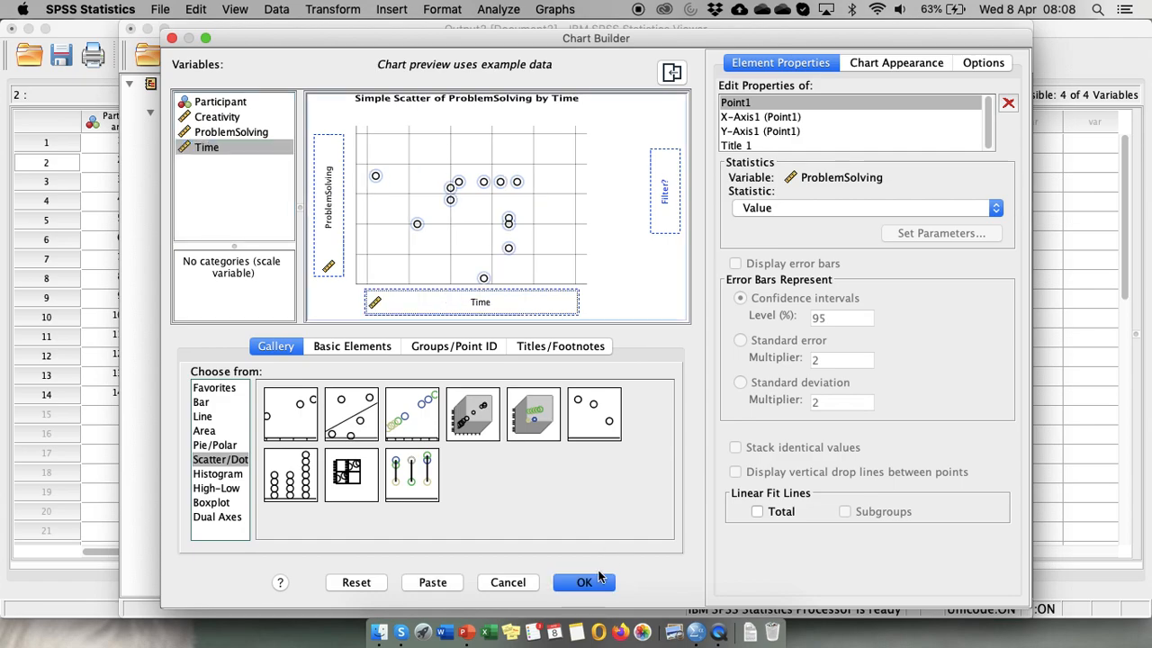
left_click(586, 583)
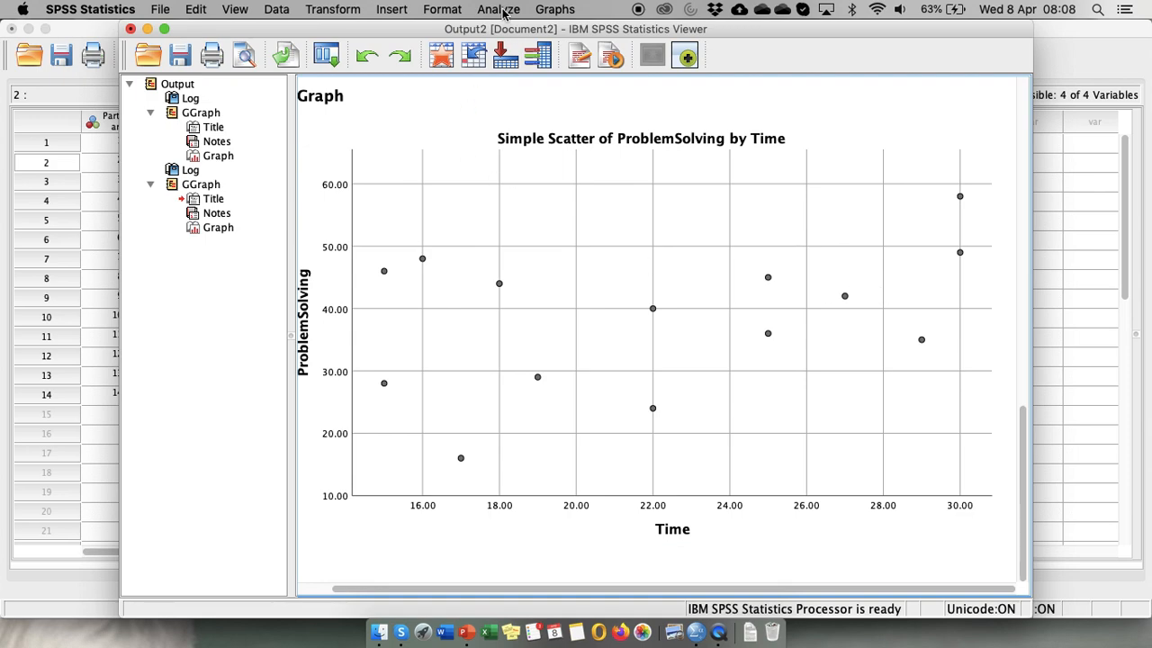
Create a third simple scatterplot with Creativity replacing ProblemSolving on the Y-axis and Time on the X-axis.
left_click(554, 9)
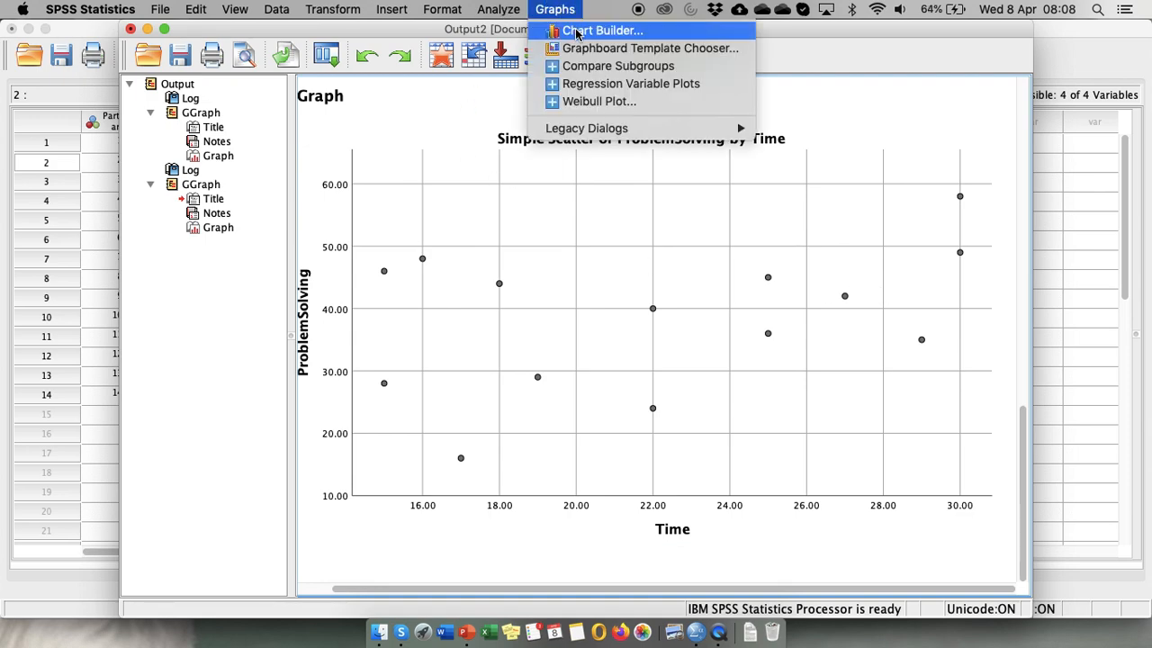
left_click(576, 32)
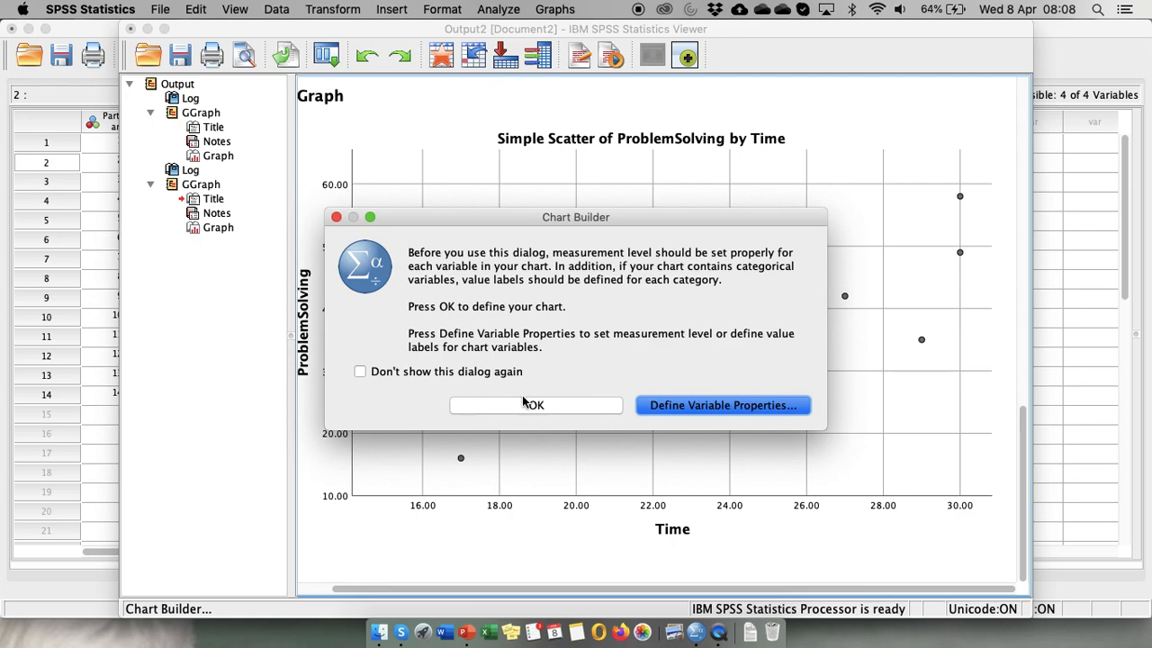
left_click(590, 407)
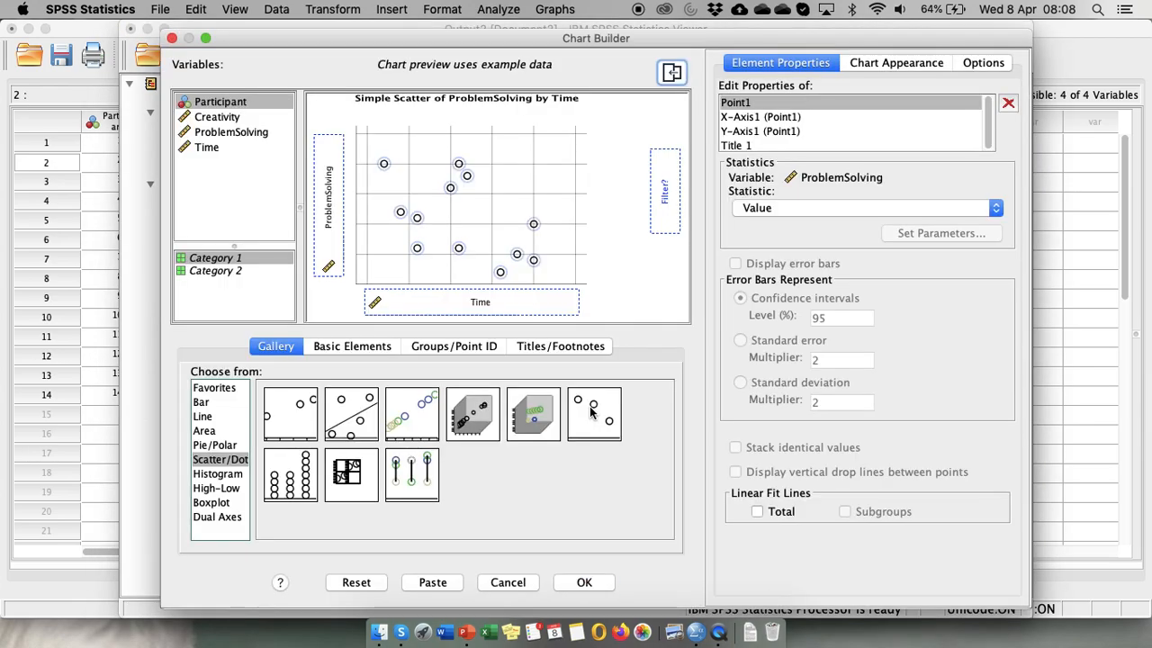
left_click_drag(330, 206, 233, 187)
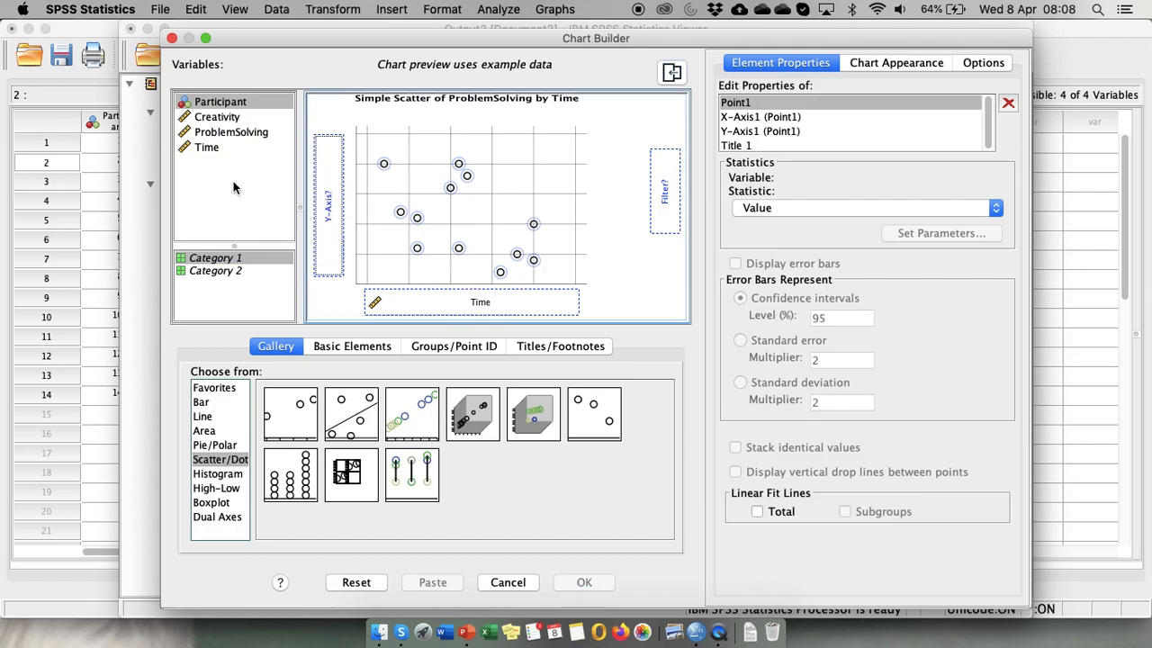
left_click_drag(219, 117, 338, 187)
left_click(584, 582)
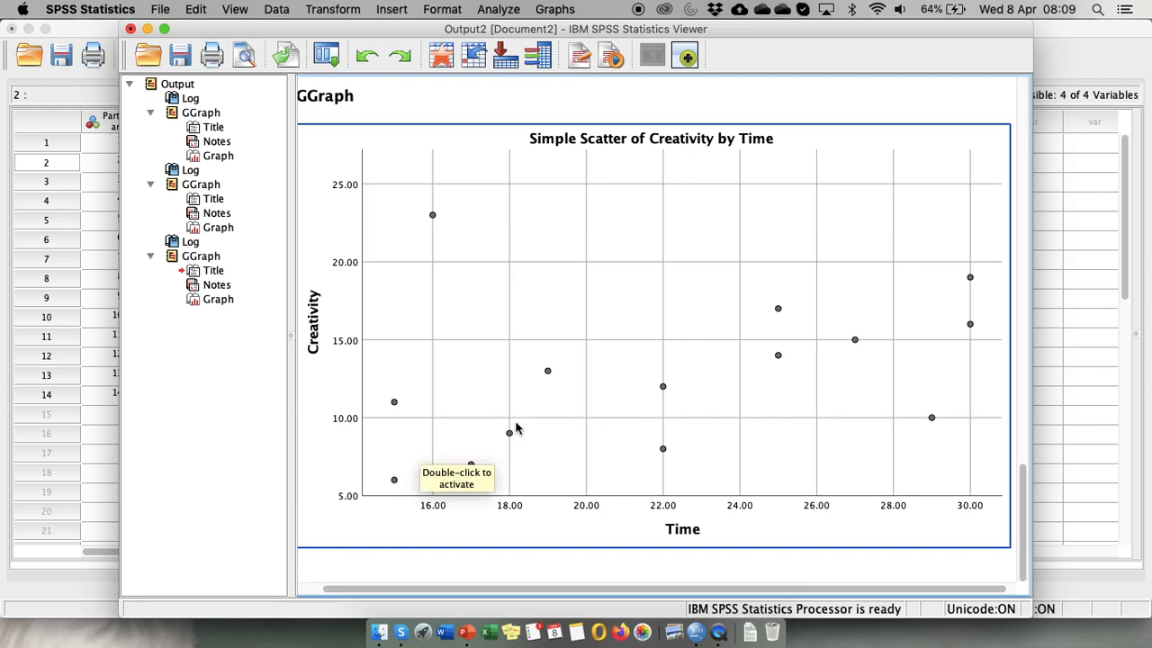
Review the three scatterplots in the output, checking the relationship between each pair of variables.
scroll(516, 429, "up", 2)
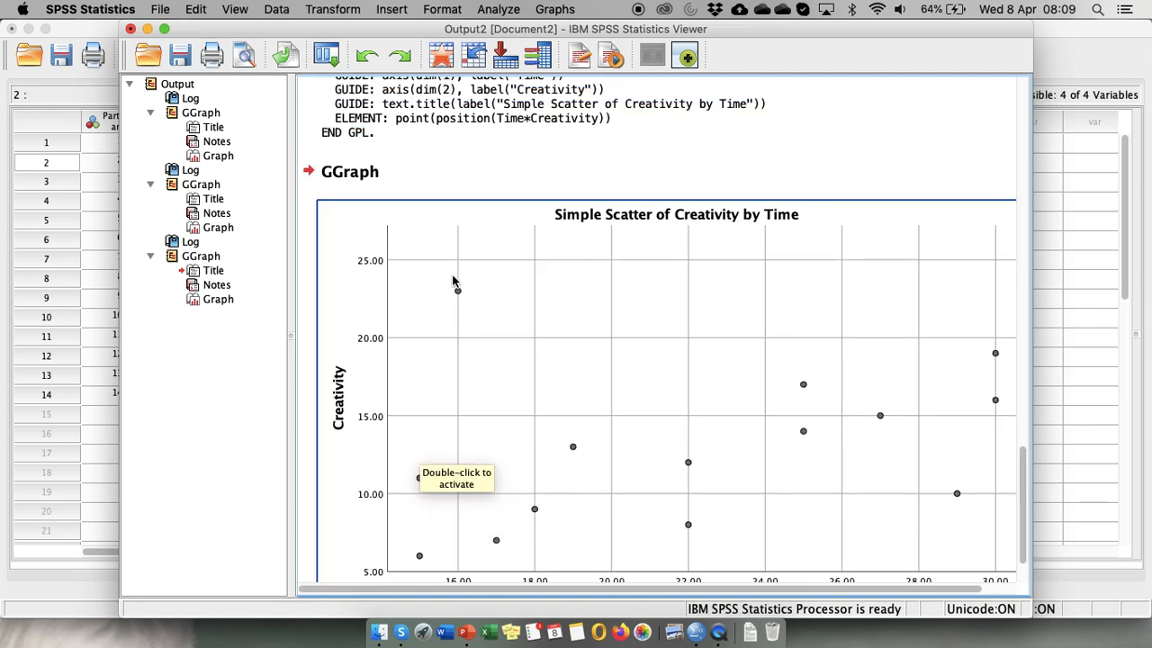
scroll(574, 360, "up", 10)
scroll(574, 360, "down", 8)
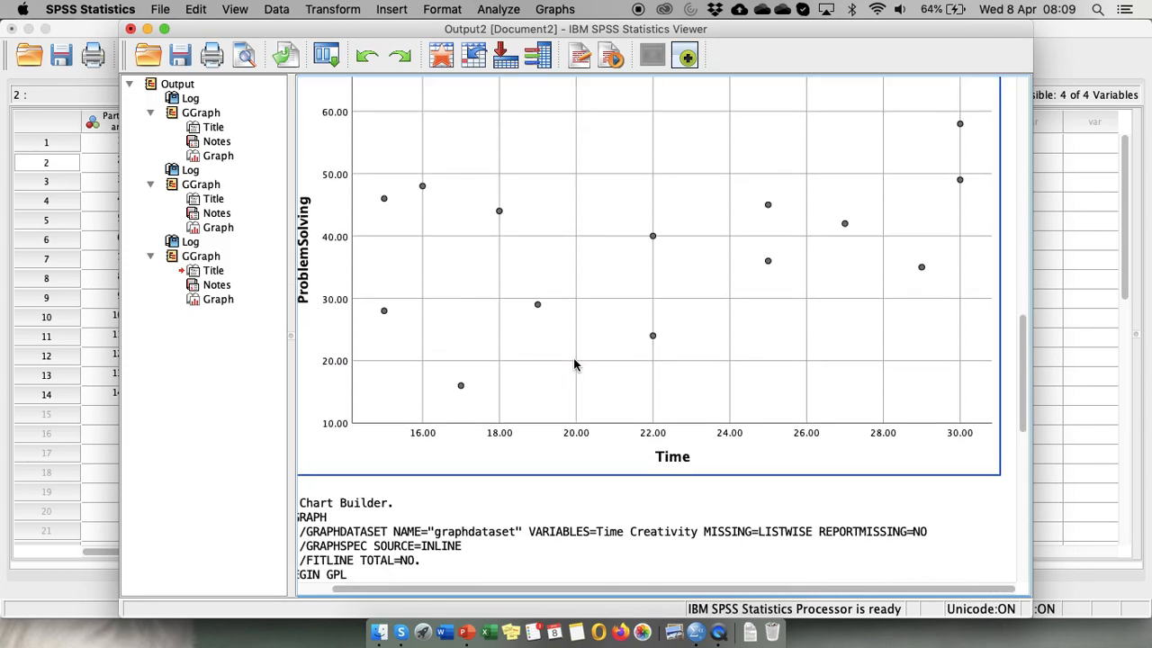
scroll(574, 364, "up", 8)
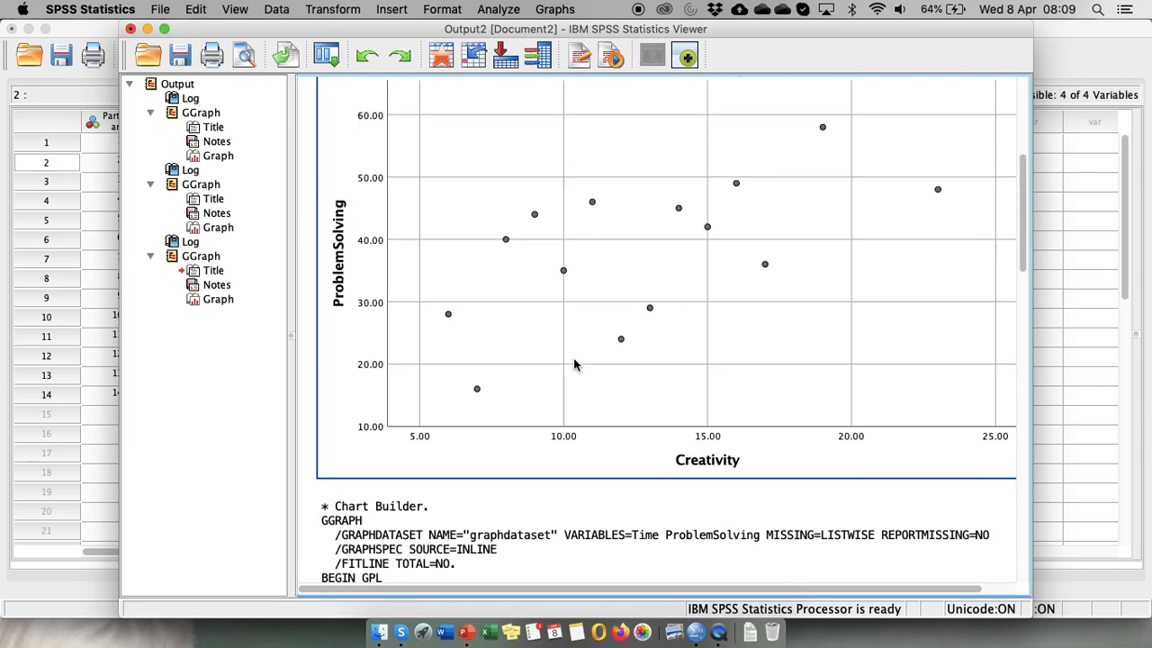
scroll(573, 364, "up", 1)
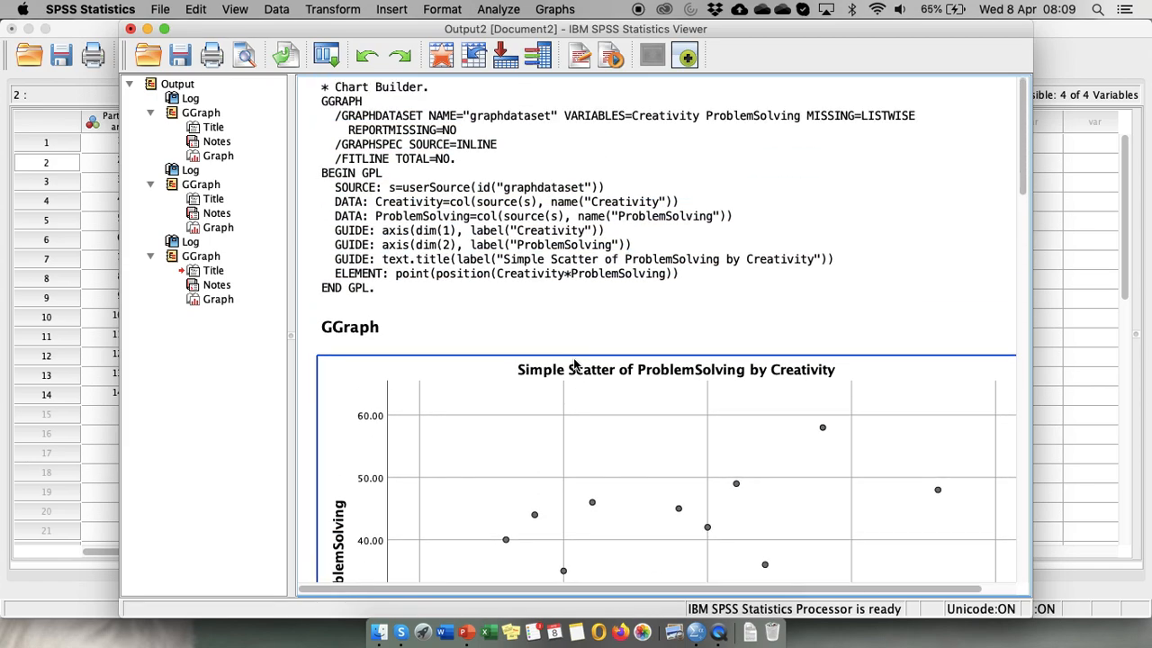
left_click(560, 113)
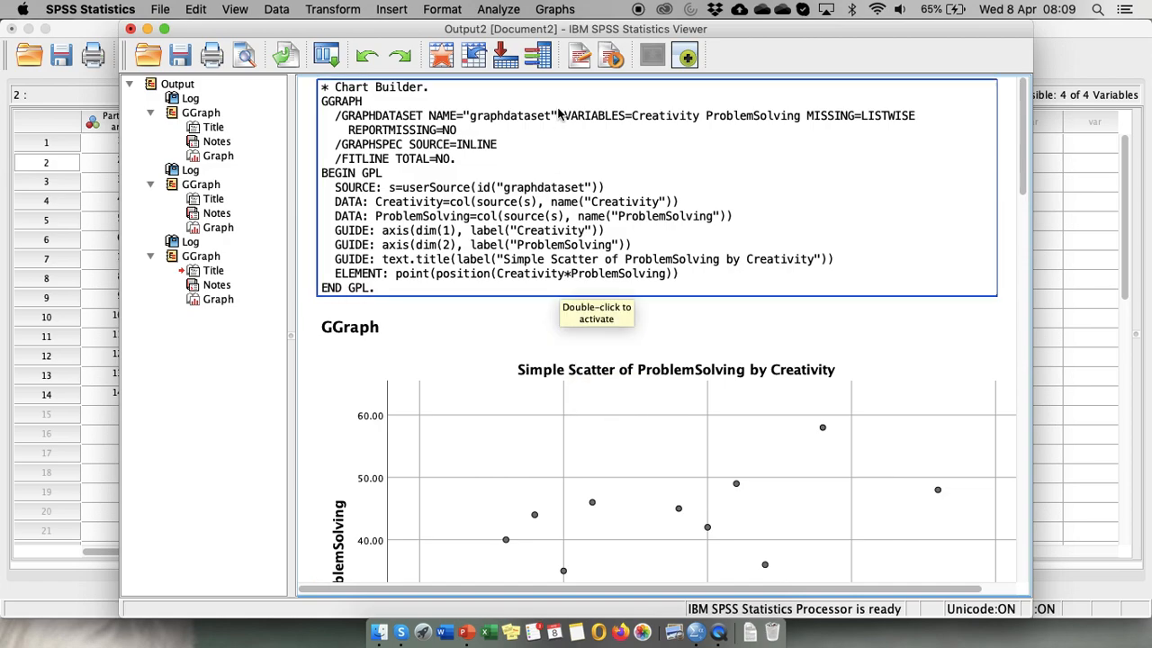
Run Descriptives on Creativity, ProblemSolving and Time to output their descriptive statistics table.
left_click(510, 11)
mouse_move(619, 47)
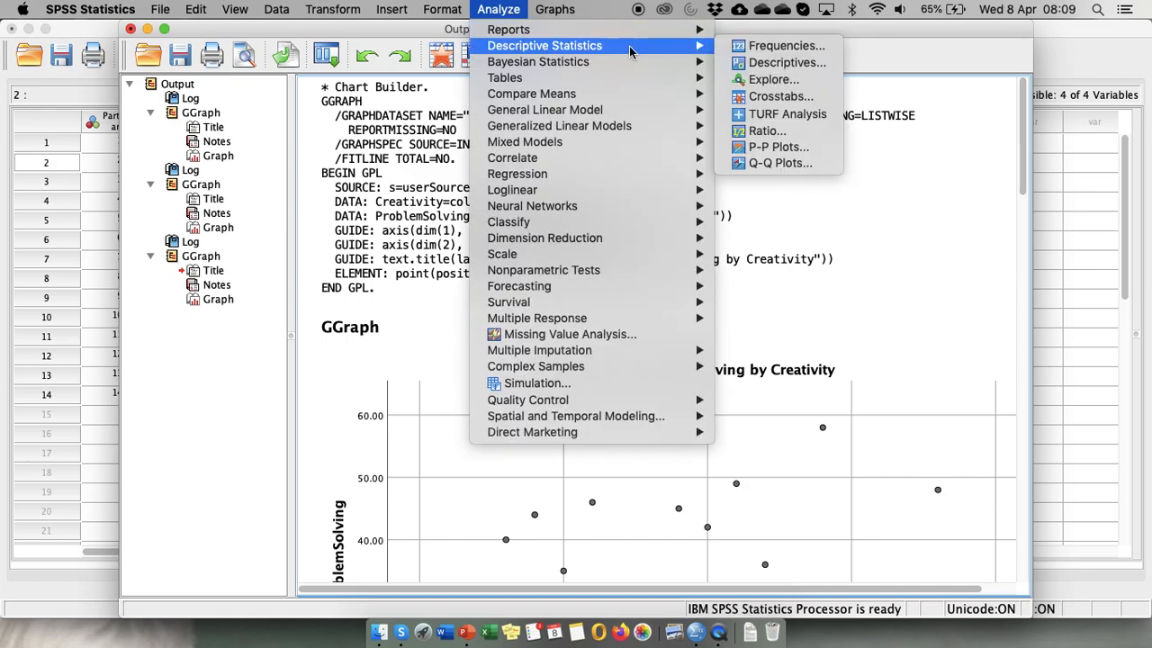
left_click(767, 65)
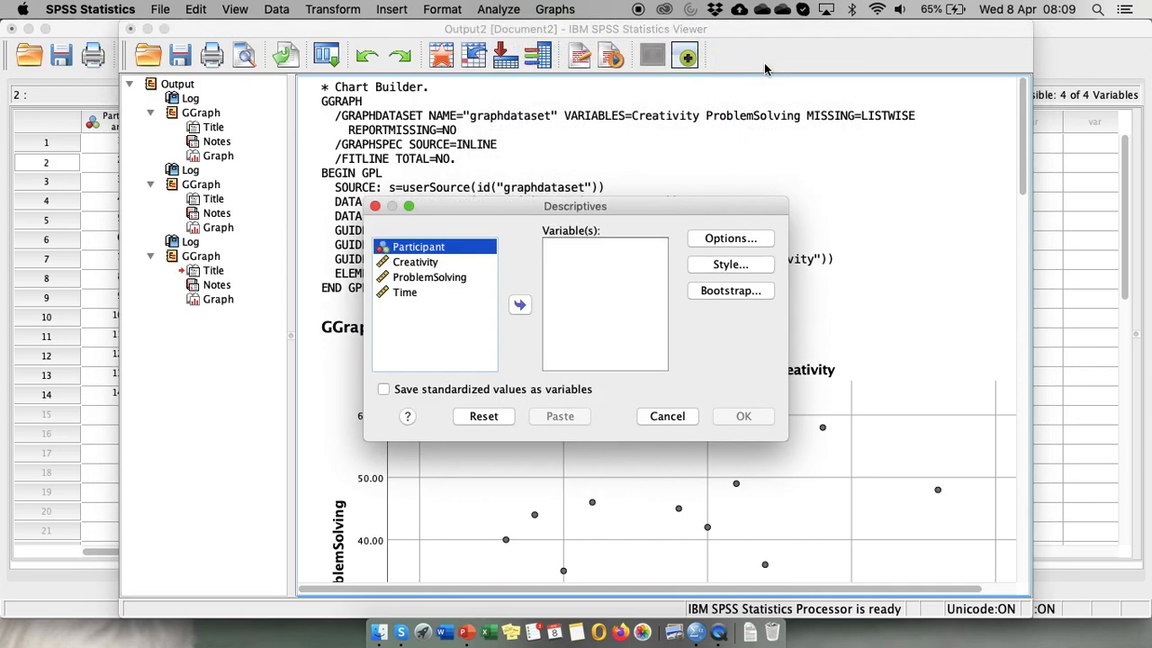
left_click(467, 263)
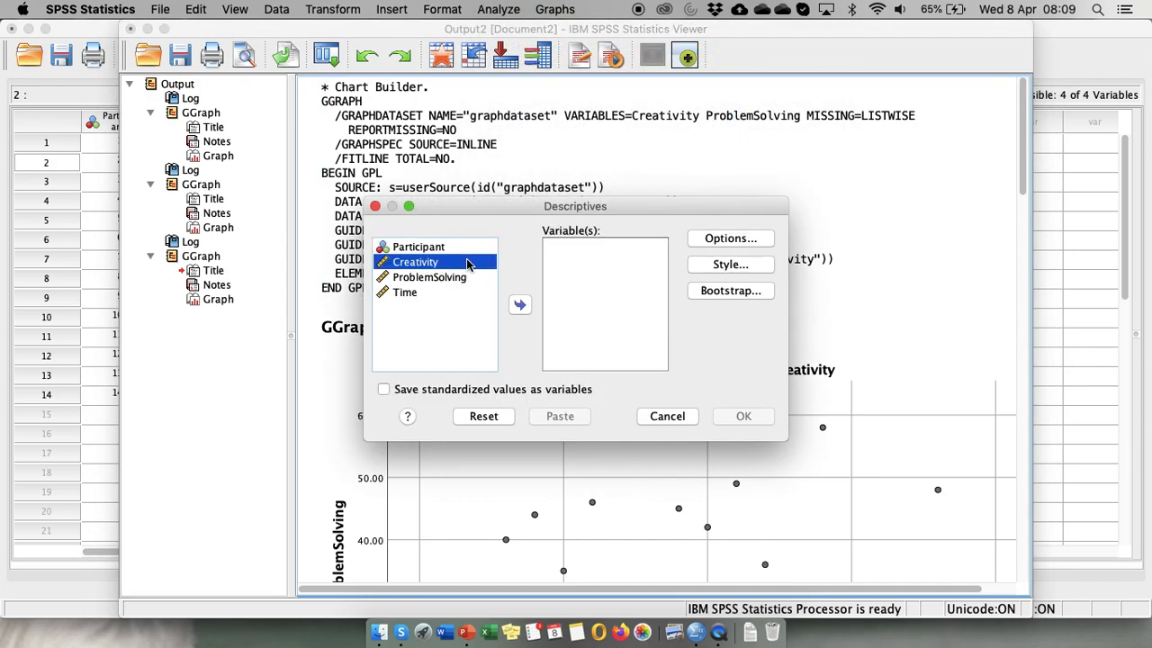
key("shift+Down")
key("shift+Down")
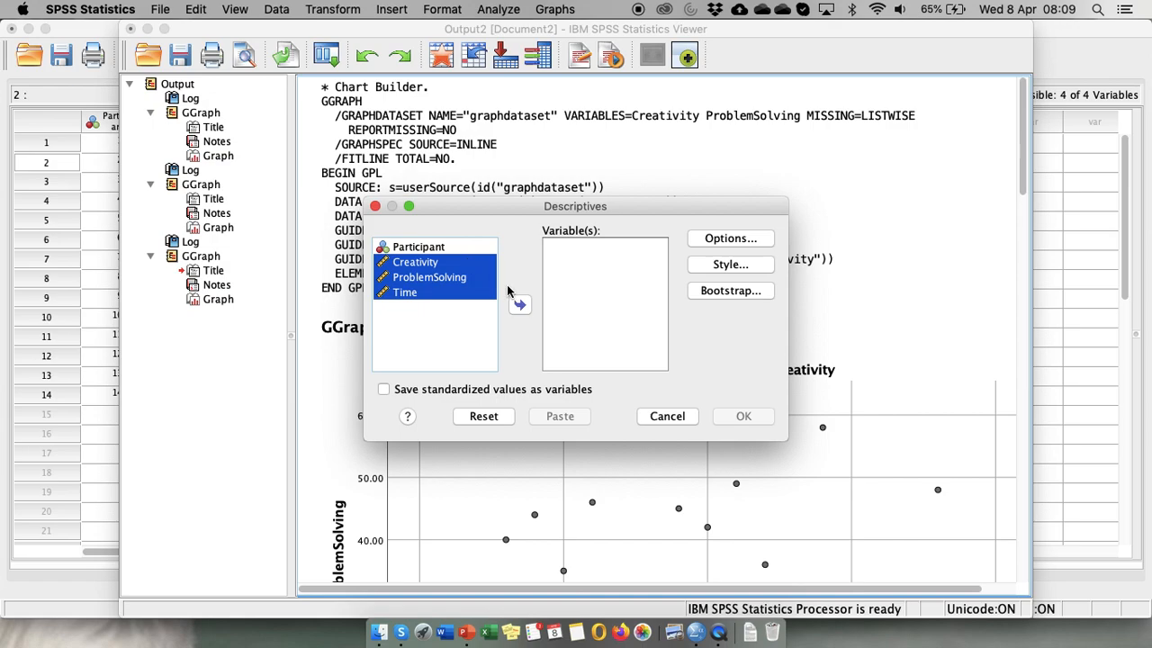
left_click(522, 306)
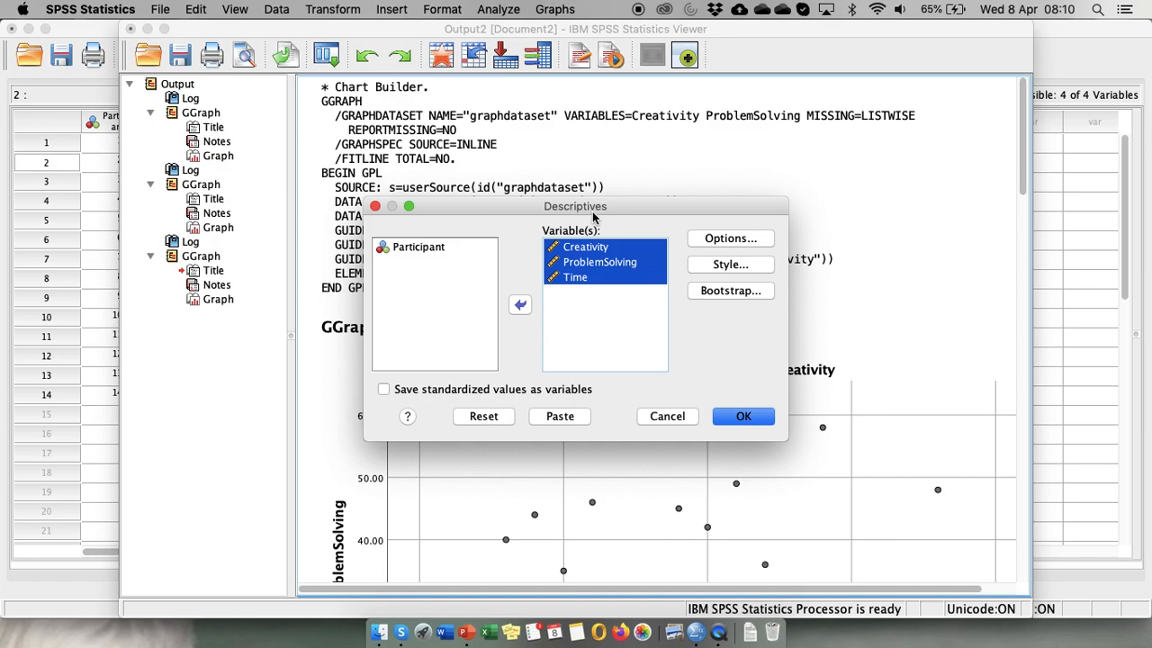
left_click(753, 418)
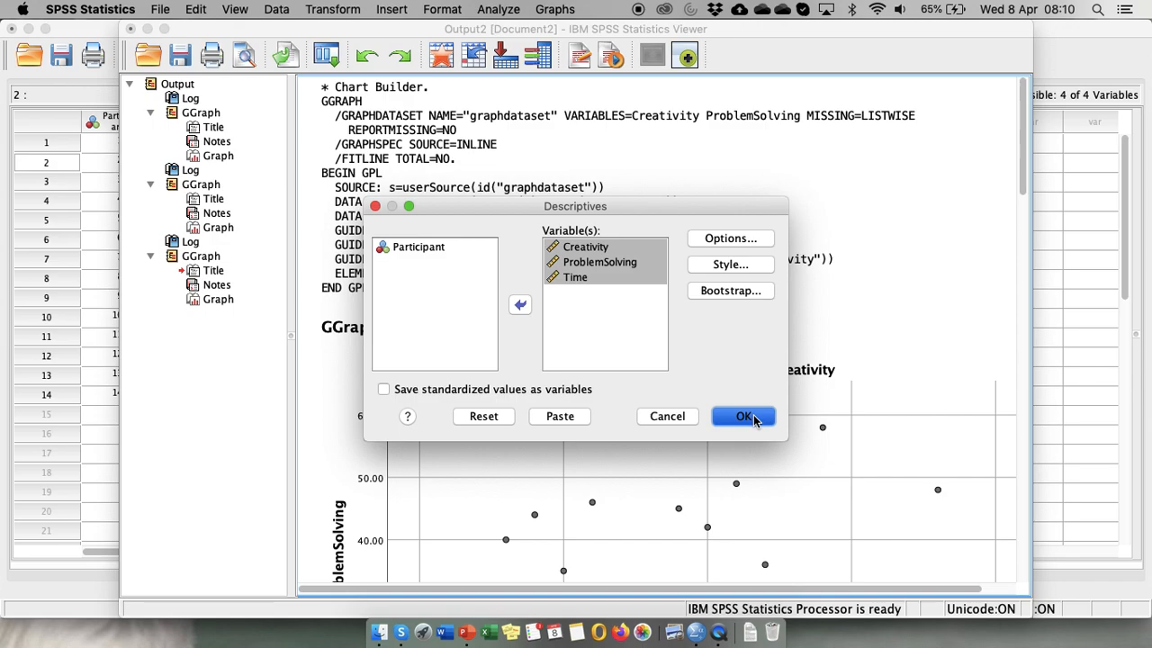
left_click(744, 417)
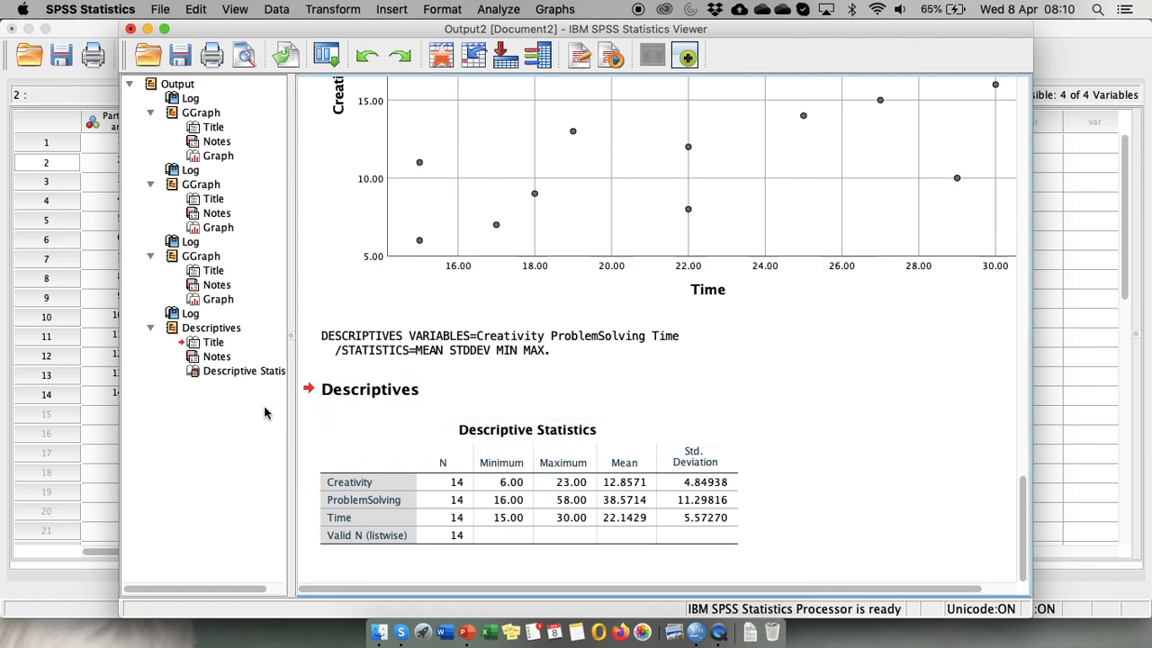
Start a bivariate correlation with Spearman as the coefficient in place of Pearson.
left_click(498, 10)
mouse_move(537, 158)
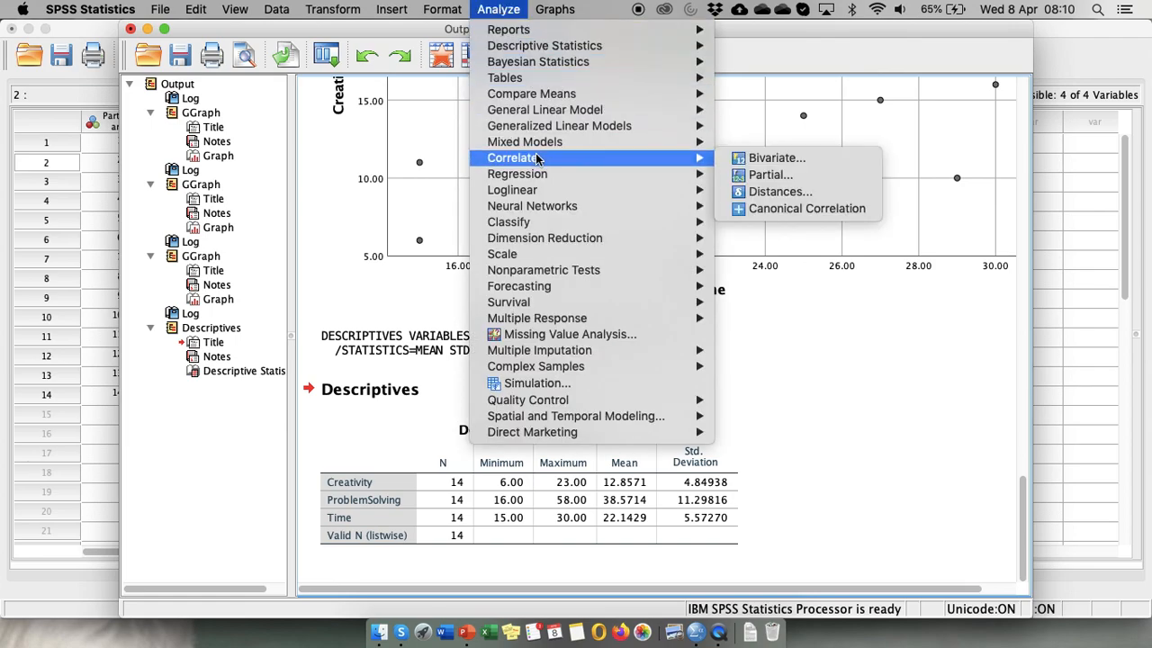
left_click(752, 159)
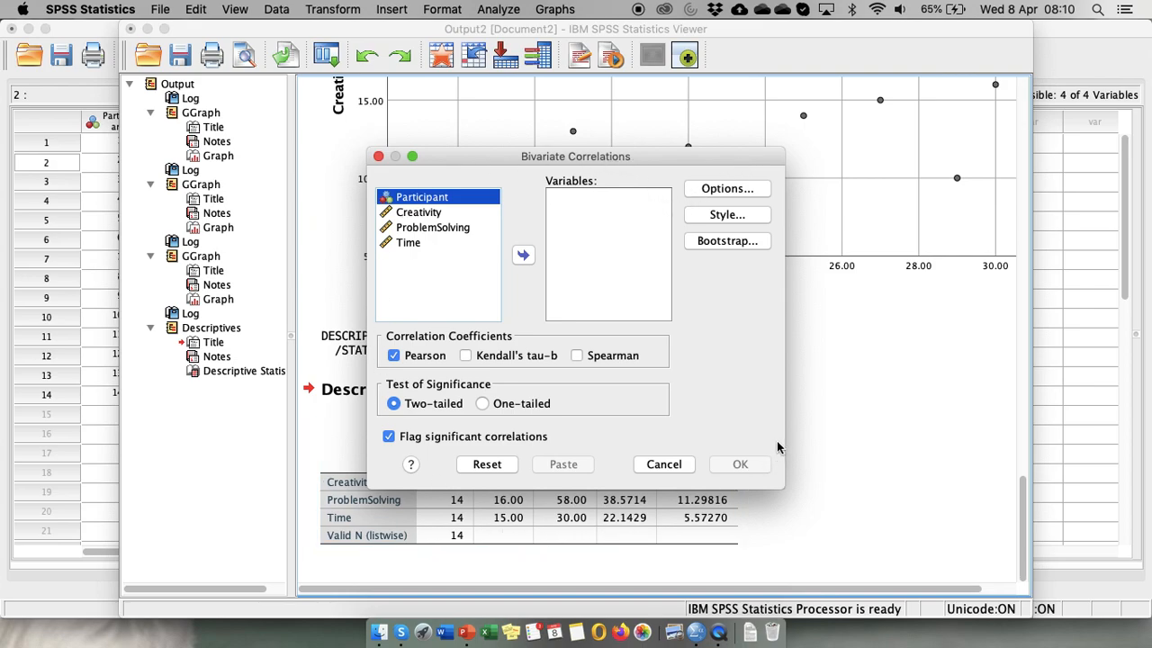
left_click(395, 357)
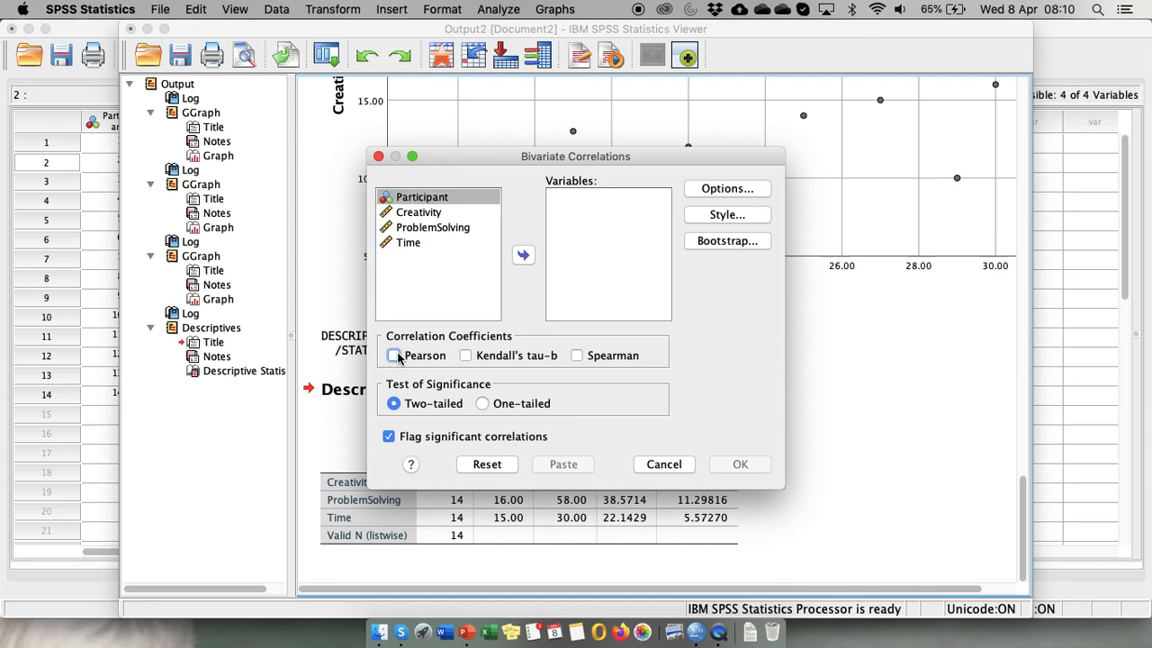
left_click(577, 356)
Add Creativity, ProblemSolving and Time as the correlation variables and run the two-tailed analysis.
left_click(438, 213)
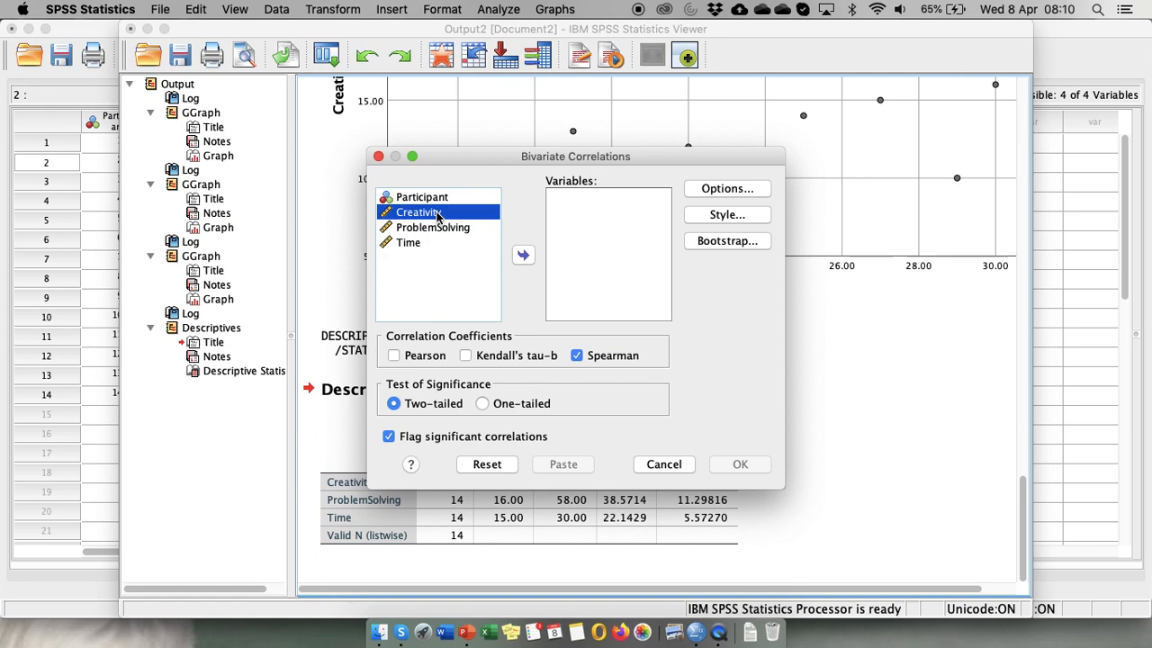
key("shift+Down")
key("shift+Down")
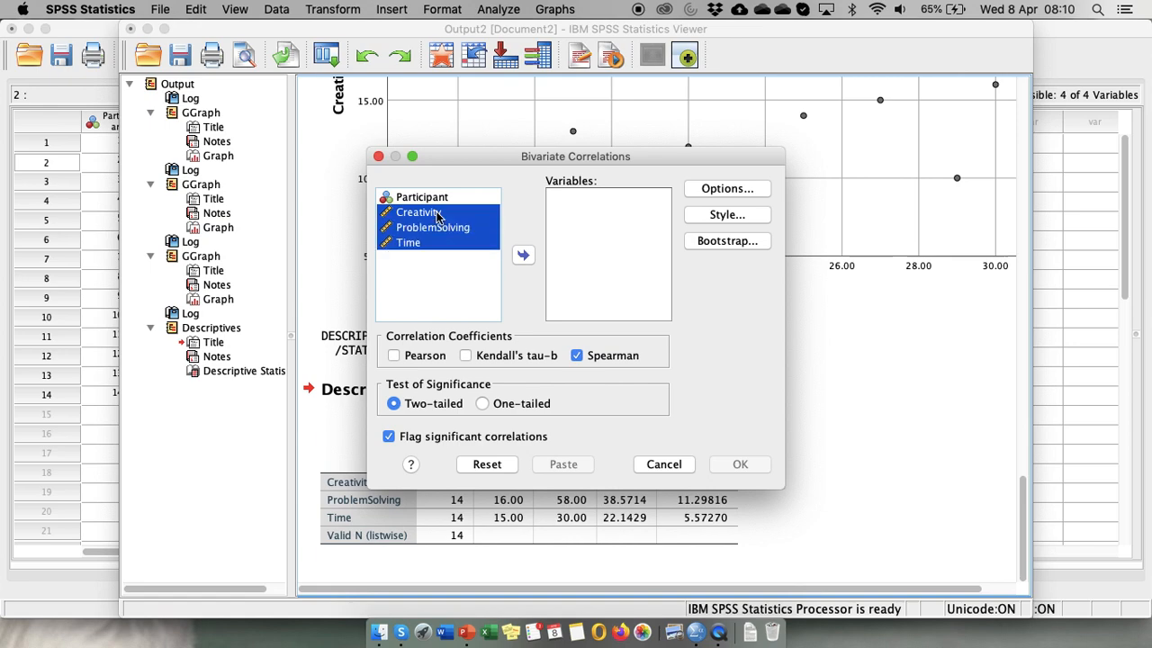
left_click(524, 256)
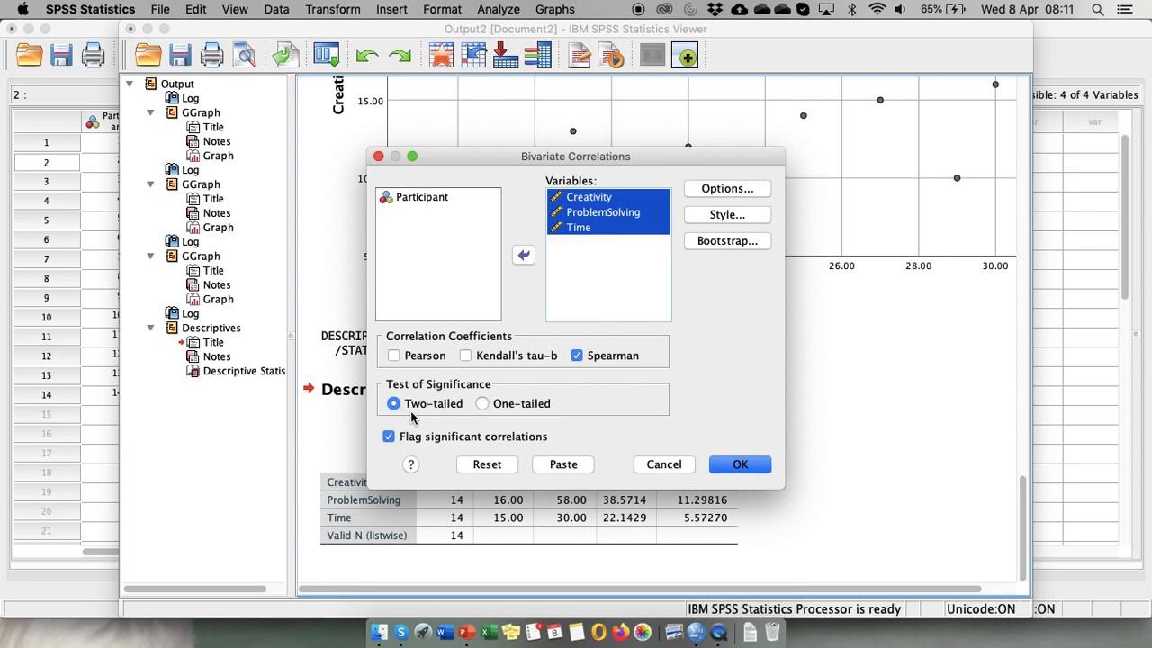
left_click(753, 469)
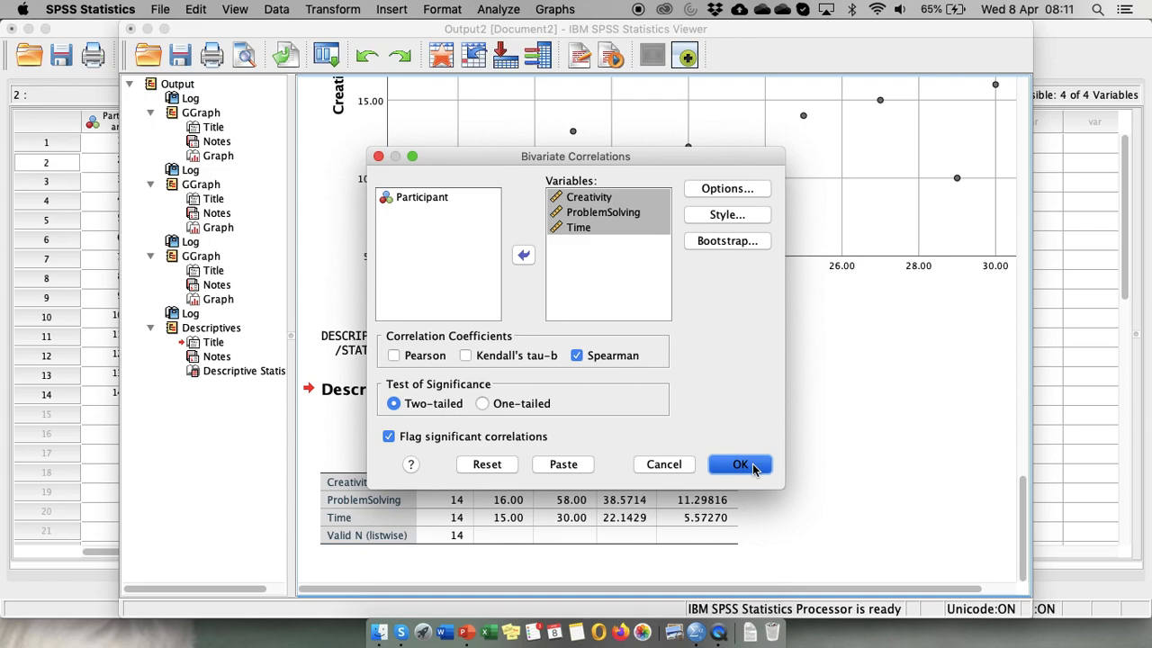
left_click(753, 466)
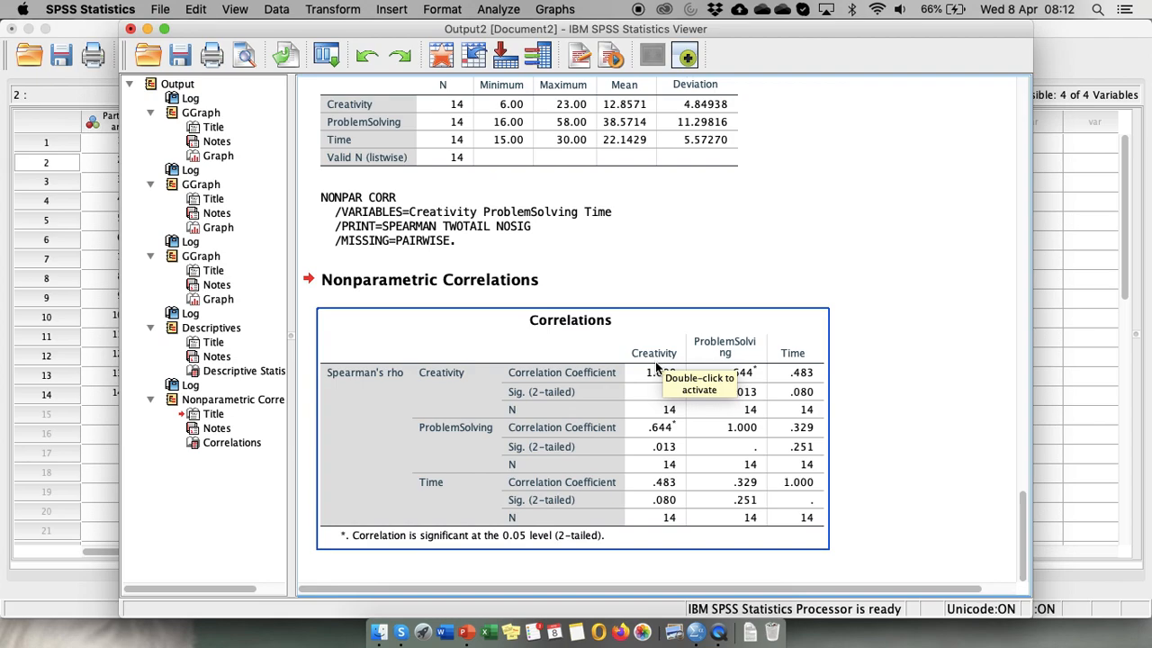
Examine the Spearman's rho coefficients, two-tailed significance and N for each variable pair in the Correlations table.
left_click(654, 433)
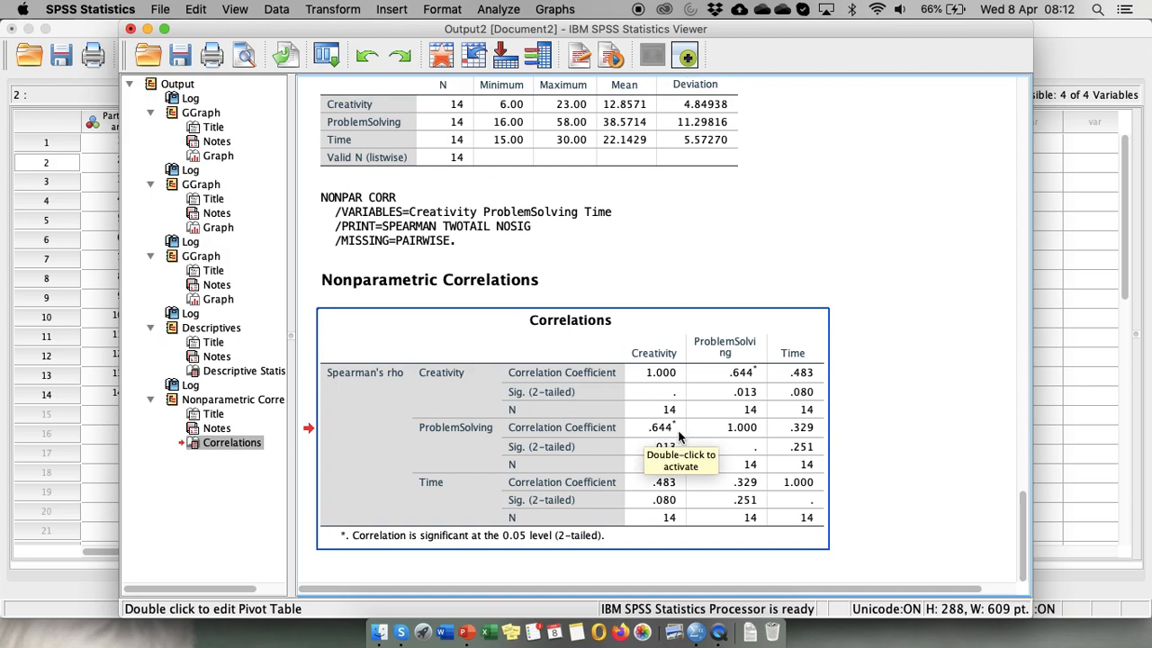
left_click(575, 455)
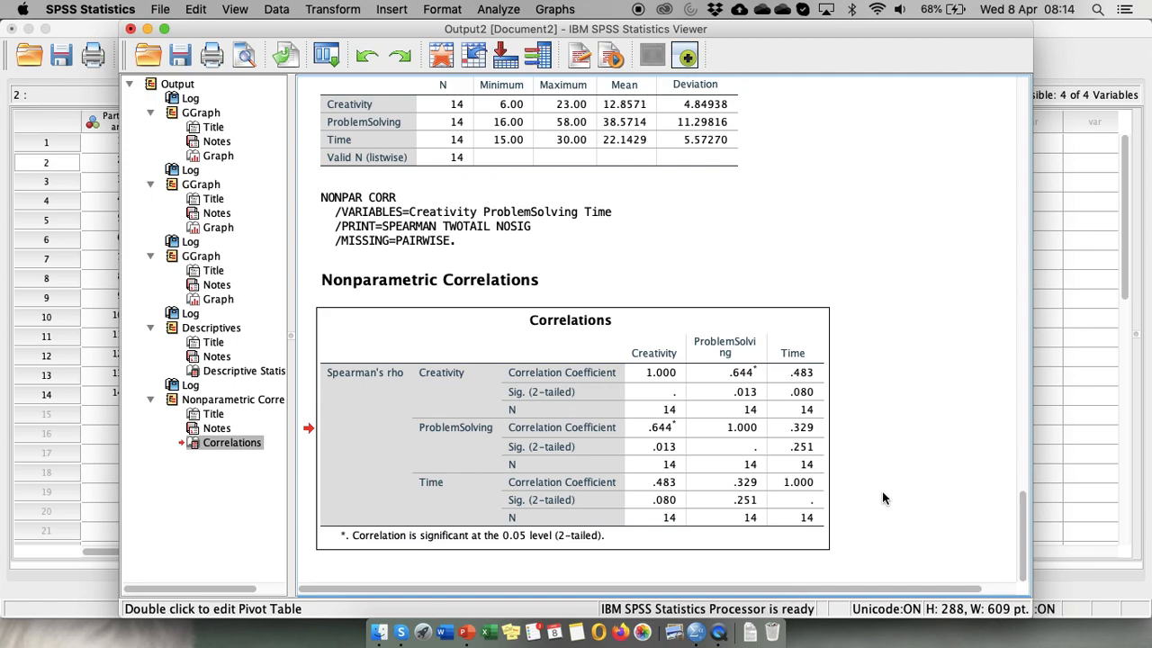
left_click(682, 466)
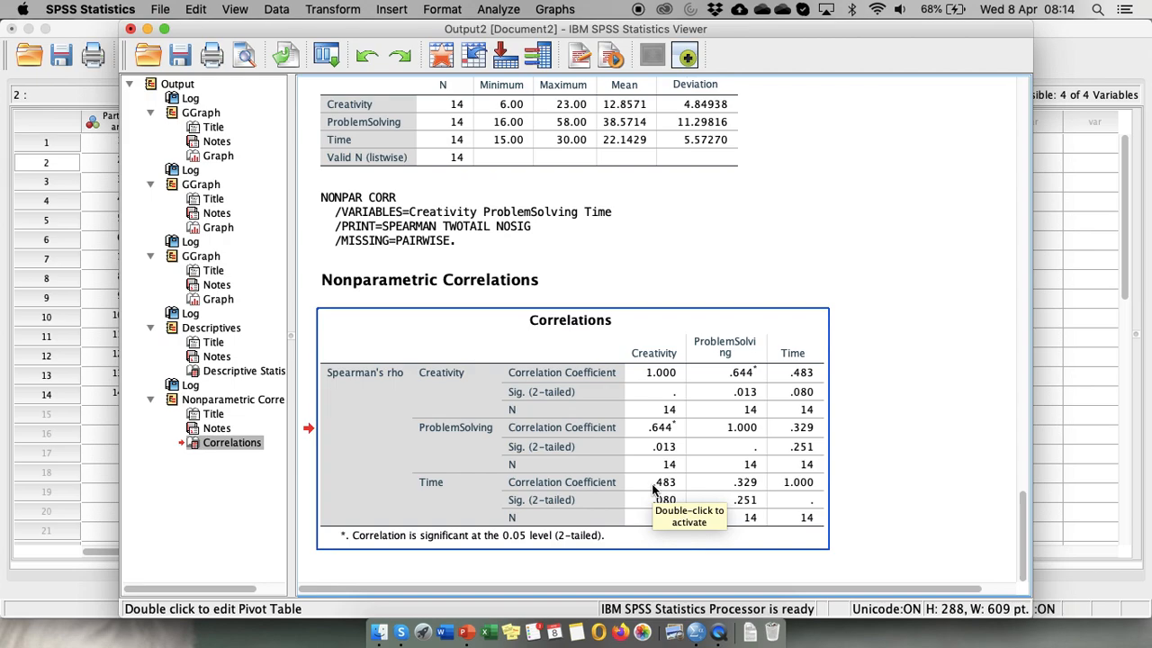
left_click(895, 511)
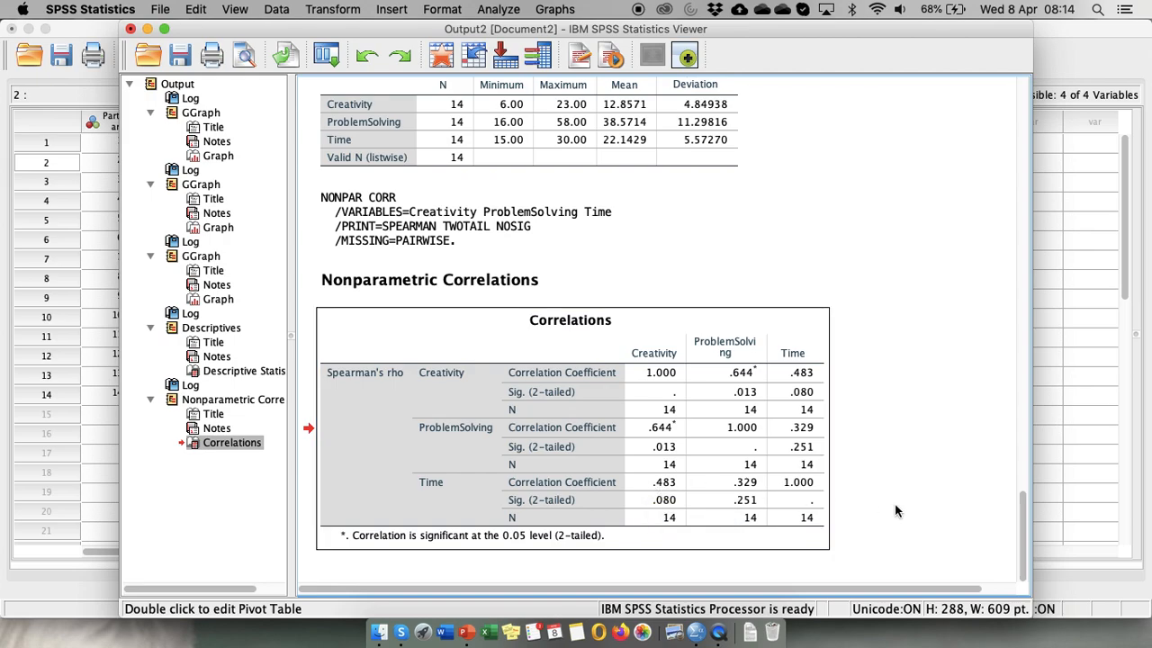